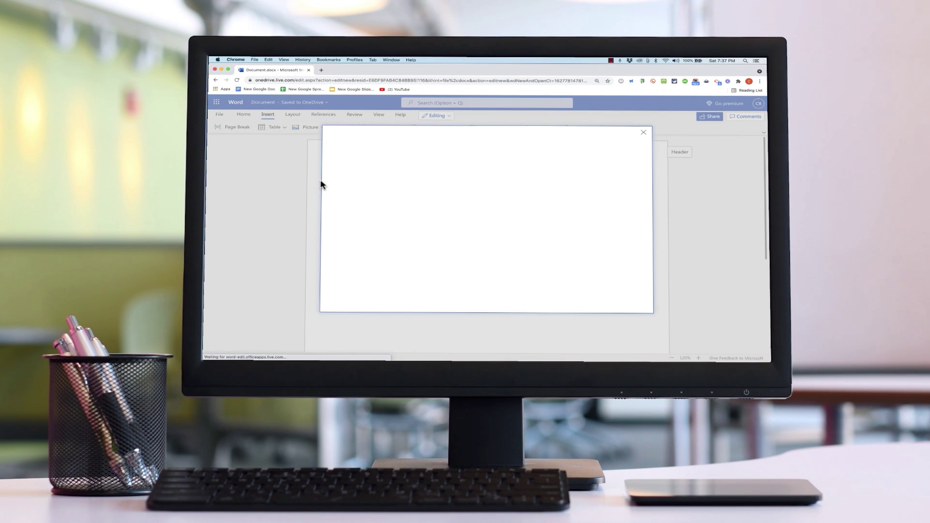
Step: Insert an open-book photo from a Bing search for 'novel' and shrink it to 2.33 by 3.1 inches
{"action": "left_click", "coordinate": [386, 152]}
{"action": "type", "text": "nov"}
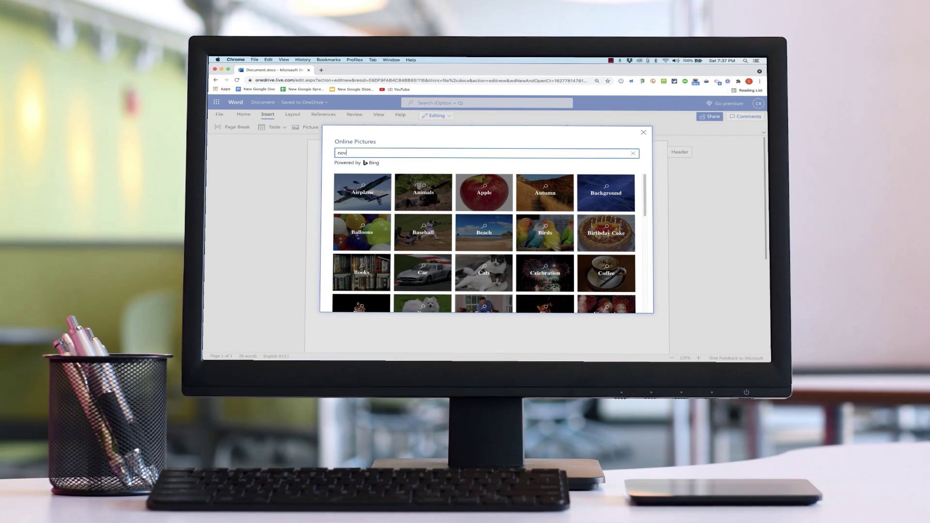
{"action": "type", "text": "el"}
{"action": "key", "text": "Return"}
{"action": "left_click", "coordinate": [450, 209]}
{"action": "left_click", "coordinate": [567, 306]}
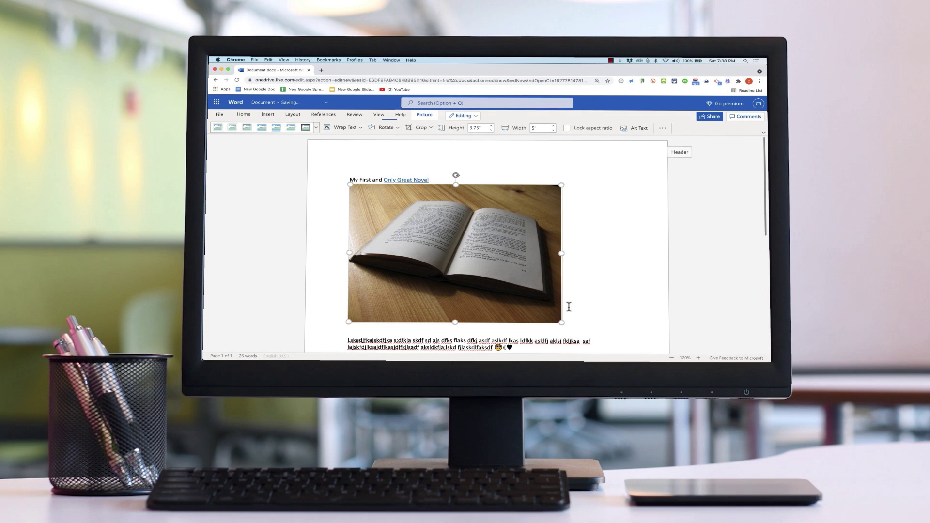
{"action": "left_click_drag", "start_coordinate": [348, 184], "coordinate": [429, 227]}
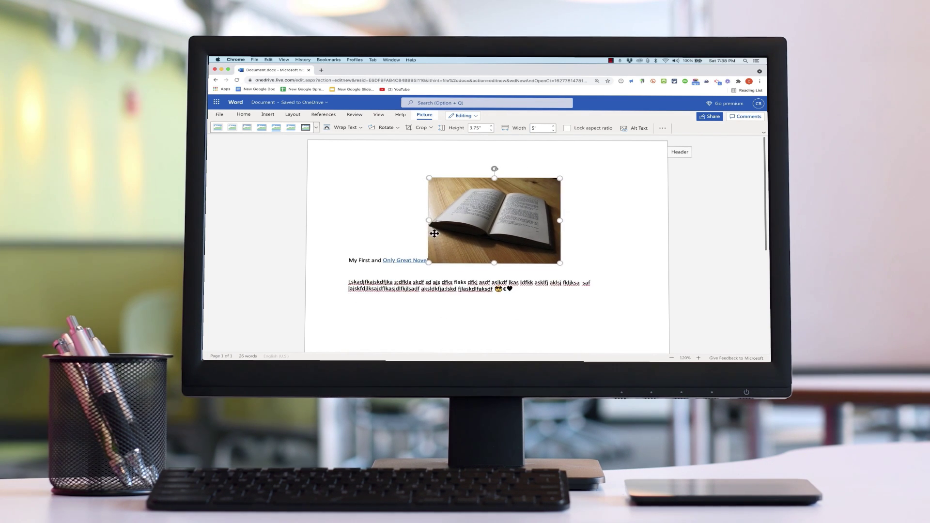
{"action": "scroll", "coordinate": [550, 328], "scroll_direction": "down", "scroll_amount": 2}
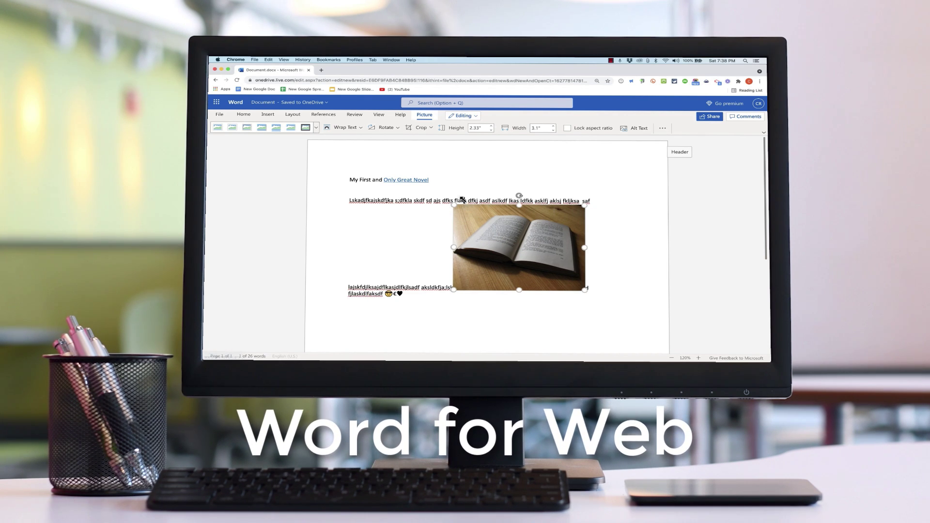
Step: Check the picture's Wrap Text choices, then sign up for free Office to reach the Office home page
{"action": "left_click", "coordinate": [340, 128]}
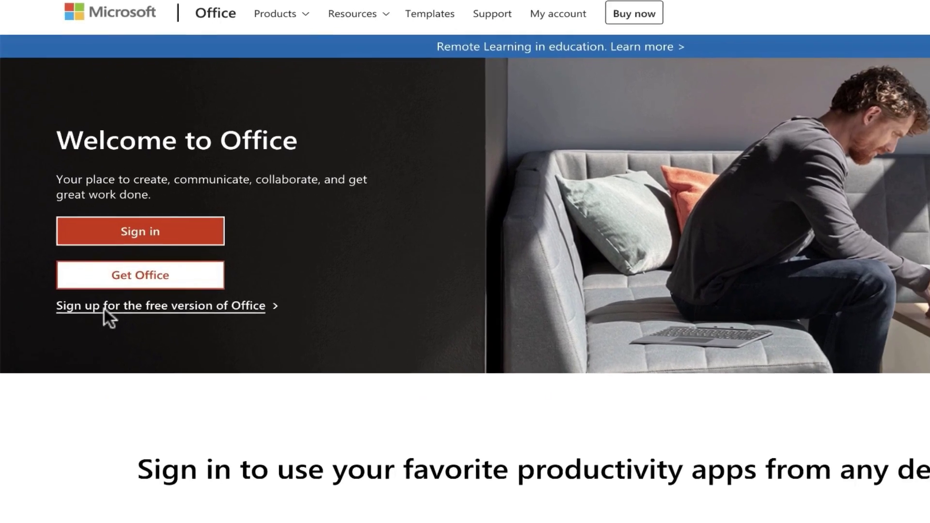
{"action": "left_click", "coordinate": [123, 383]}
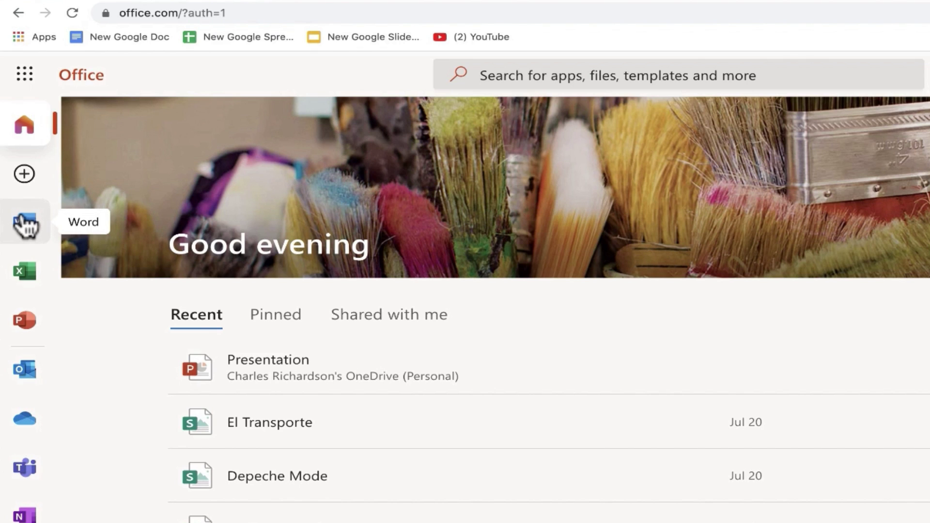
Step: Create a new blank Word document from the Create (+) menu on the Office home page
{"action": "left_click", "coordinate": [25, 179]}
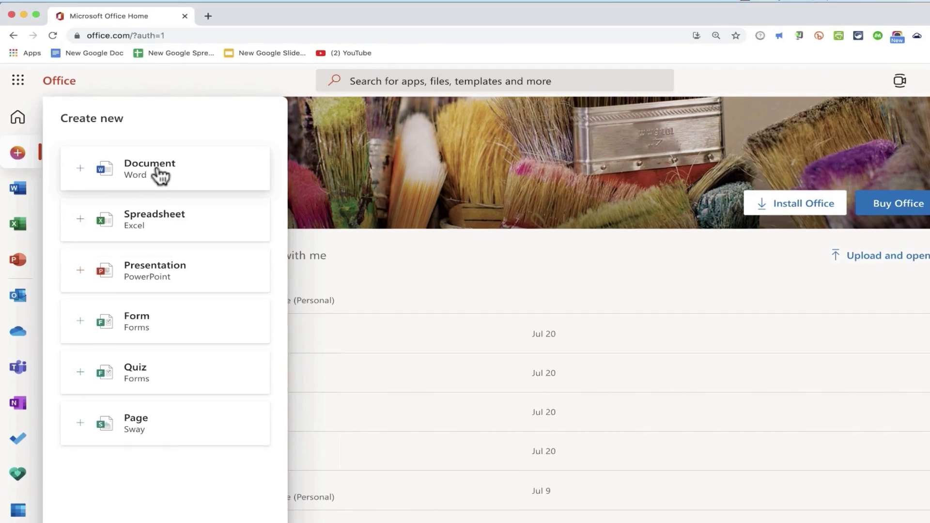
{"action": "left_click", "coordinate": [215, 190]}
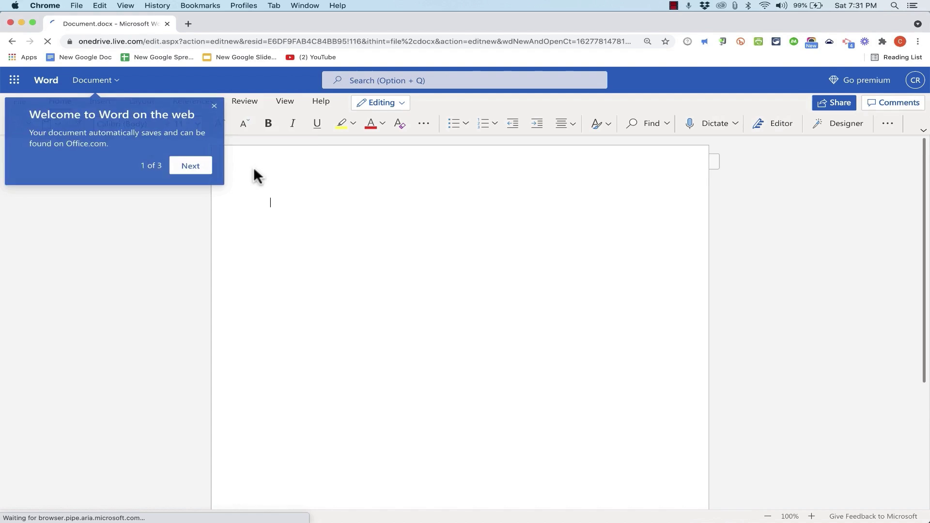
Step: Dismiss the welcome tip and browse the Insert, References, Review, Layout and Home tabs
{"action": "left_click", "coordinate": [304, 106]}
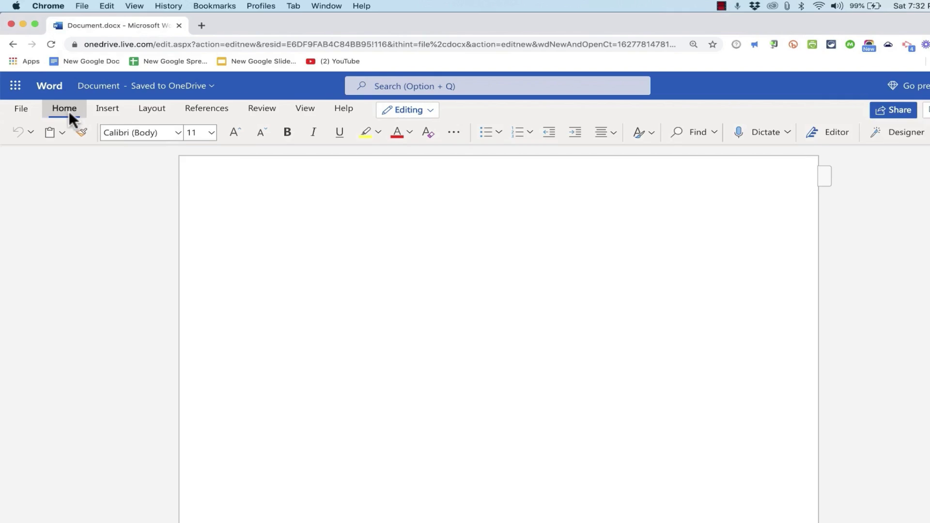
{"action": "left_click", "coordinate": [113, 118]}
{"action": "left_click", "coordinate": [220, 116]}
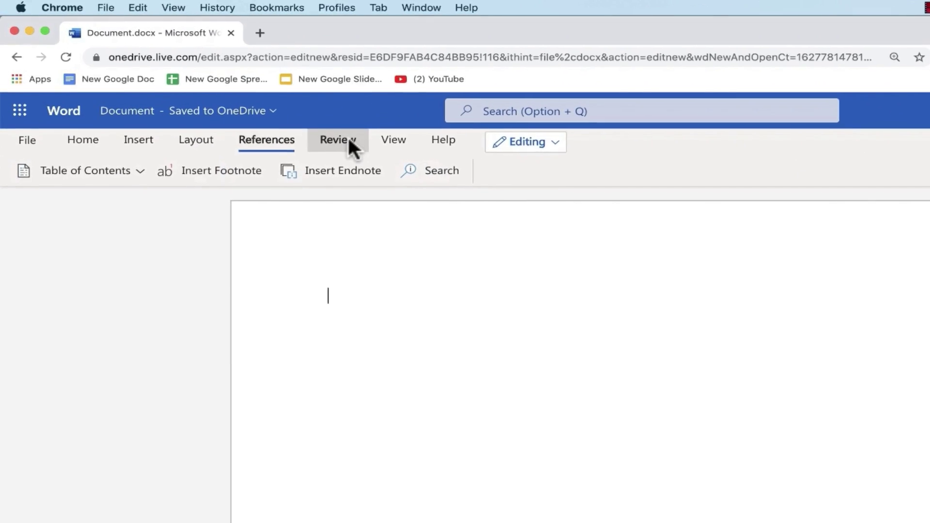
{"action": "left_click", "coordinate": [289, 118]}
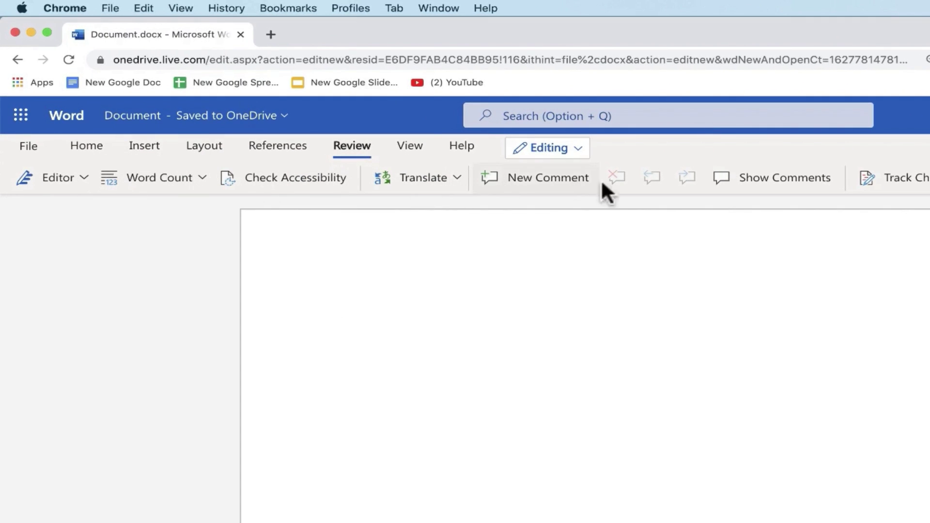
{"action": "left_click", "coordinate": [286, 146]}
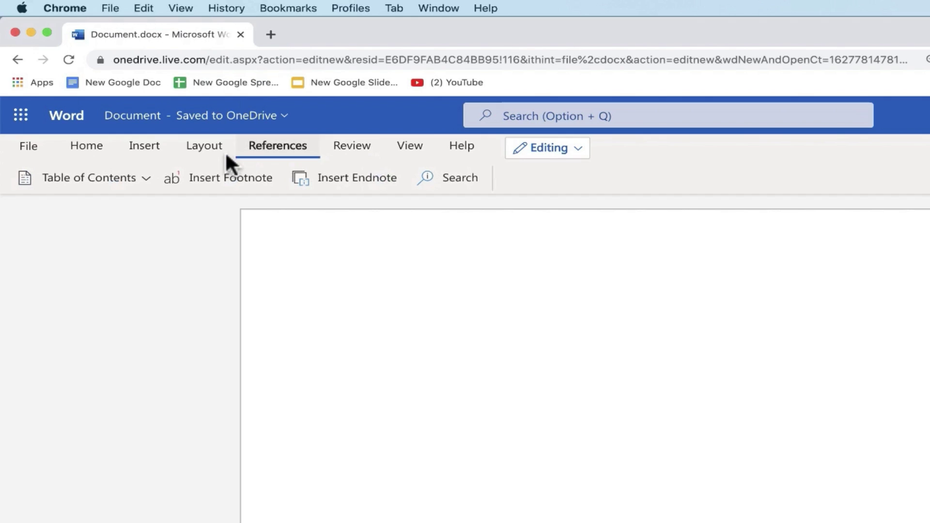
{"action": "left_click", "coordinate": [212, 159]}
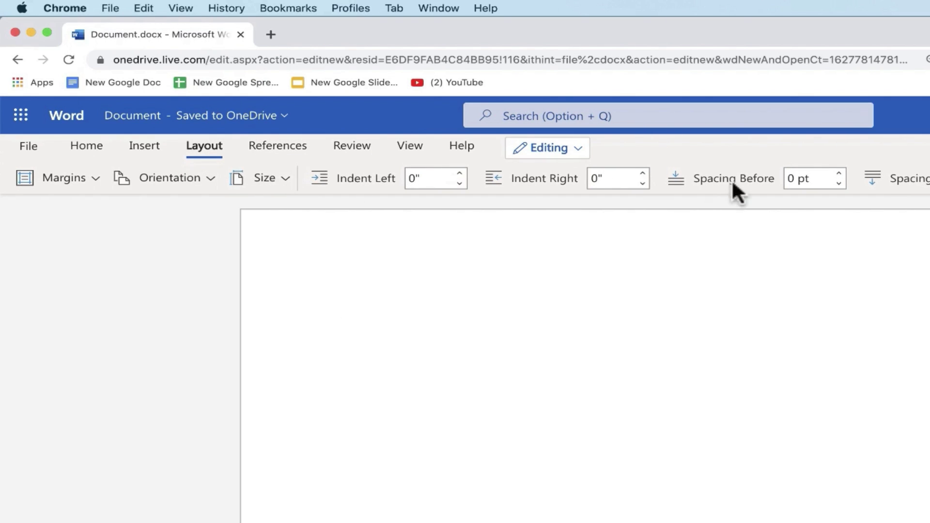
{"action": "left_click", "coordinate": [147, 146]}
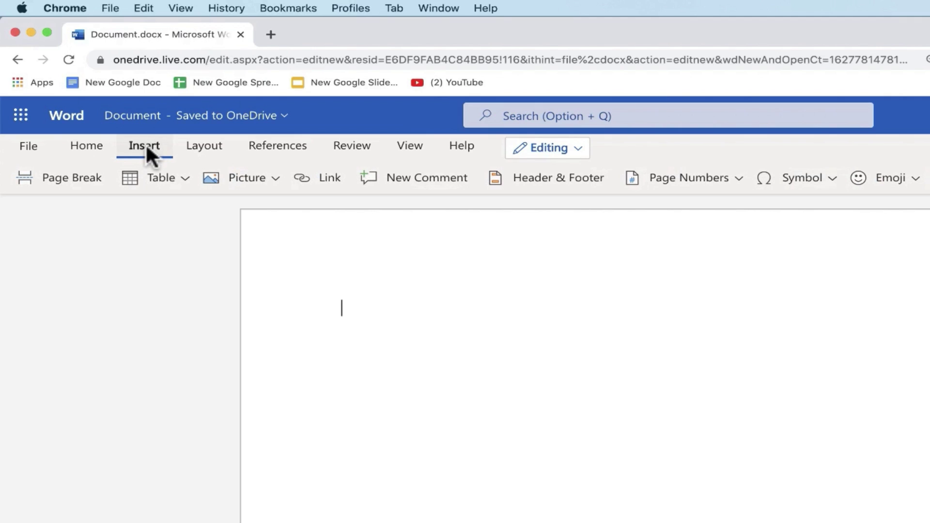
{"action": "left_click", "coordinate": [88, 148]}
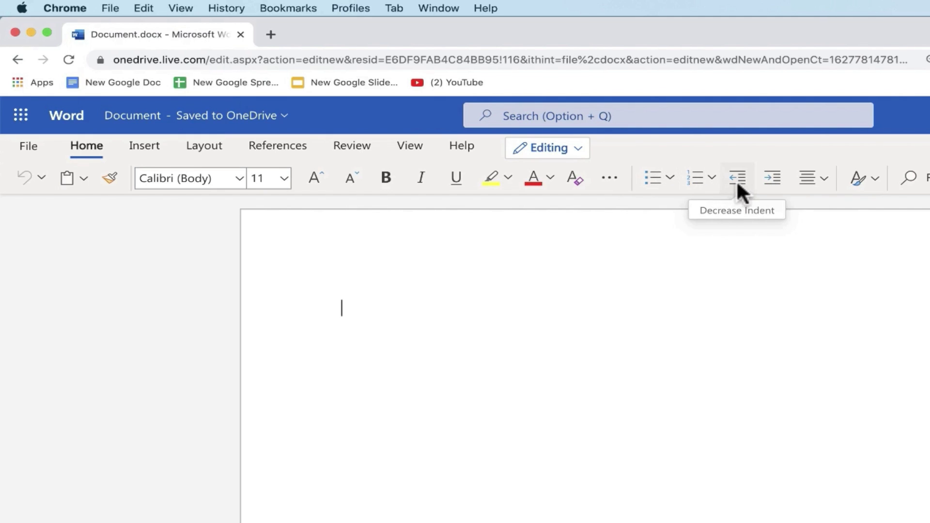
Step: Preview the Styles gallery and Designer suggestions, then bring up the Insert tools
{"action": "left_click", "coordinate": [868, 183]}
{"action": "left_click", "coordinate": [688, 150]}
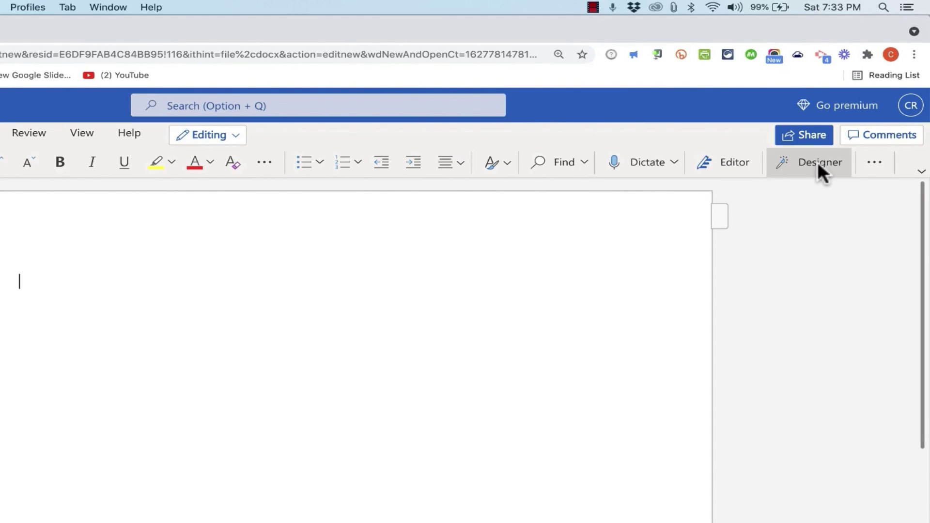
{"action": "left_click", "coordinate": [818, 162]}
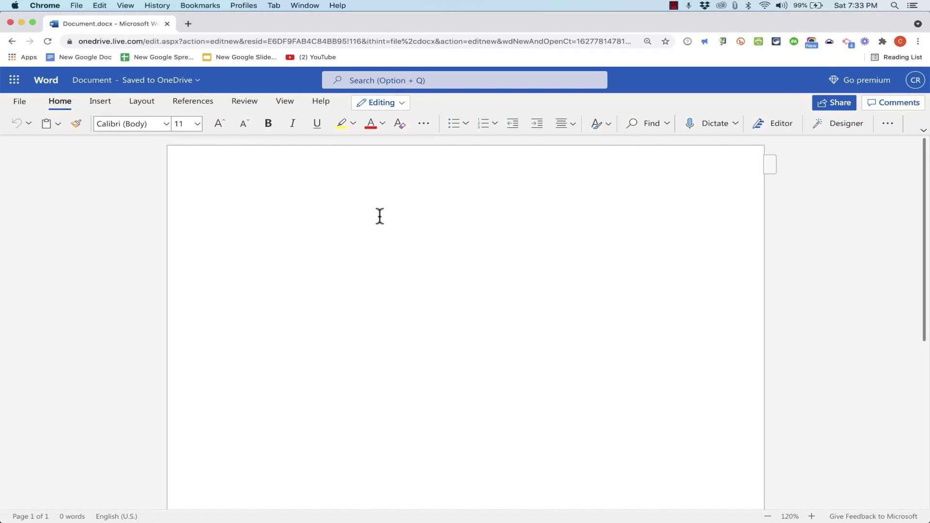
{"action": "left_click", "coordinate": [91, 102]}
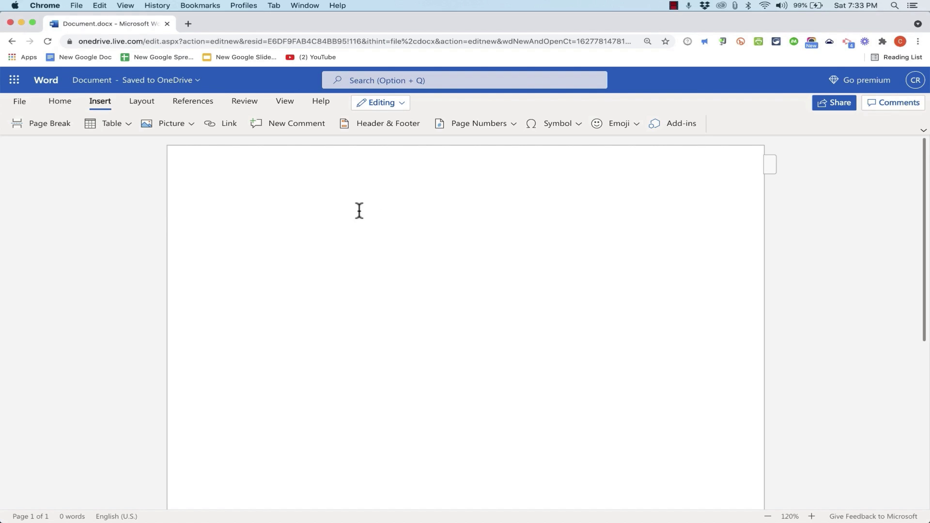
Step: Type the title 'My First and Only Great Novel' and centre it
{"action": "type", "text": "My First Great Novel"}
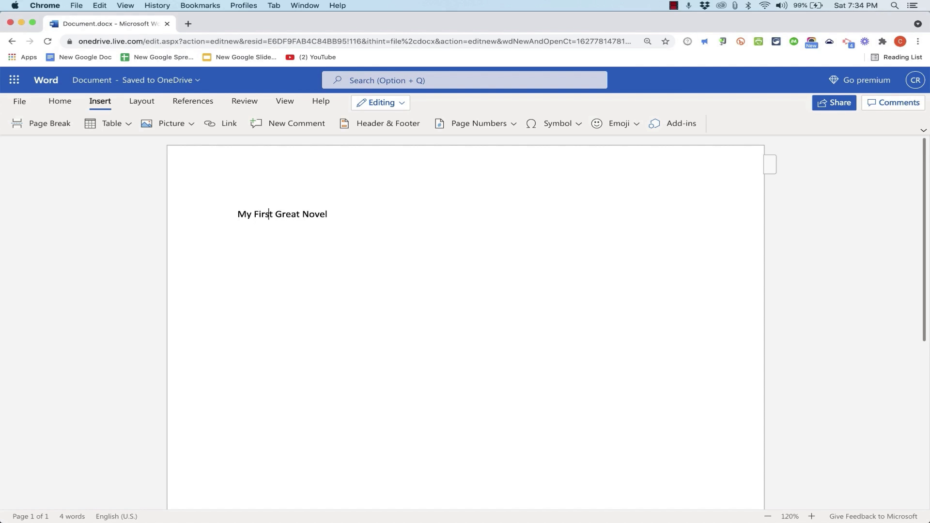
{"action": "type", "text": "and Only"}
{"action": "left_click_drag", "start_coordinate": [386, 214], "coordinate": [205, 205]}
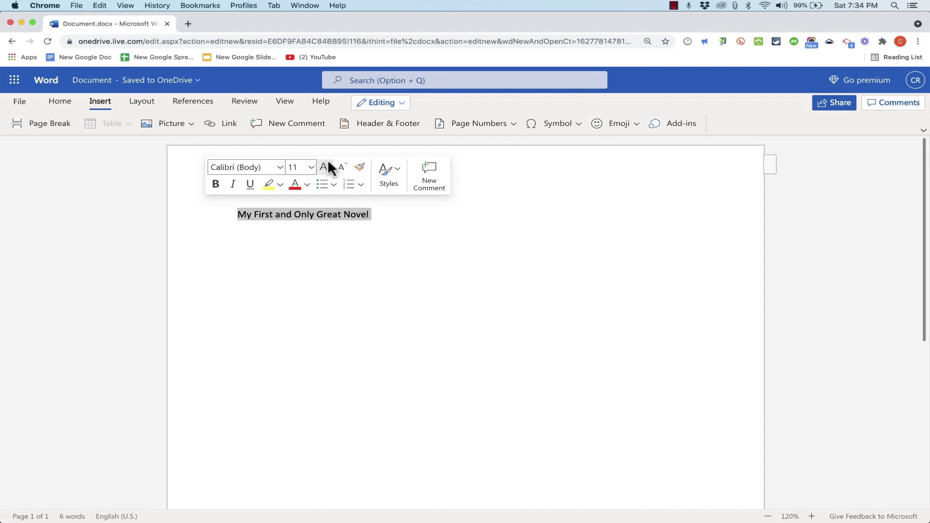
{"action": "left_click", "coordinate": [58, 101]}
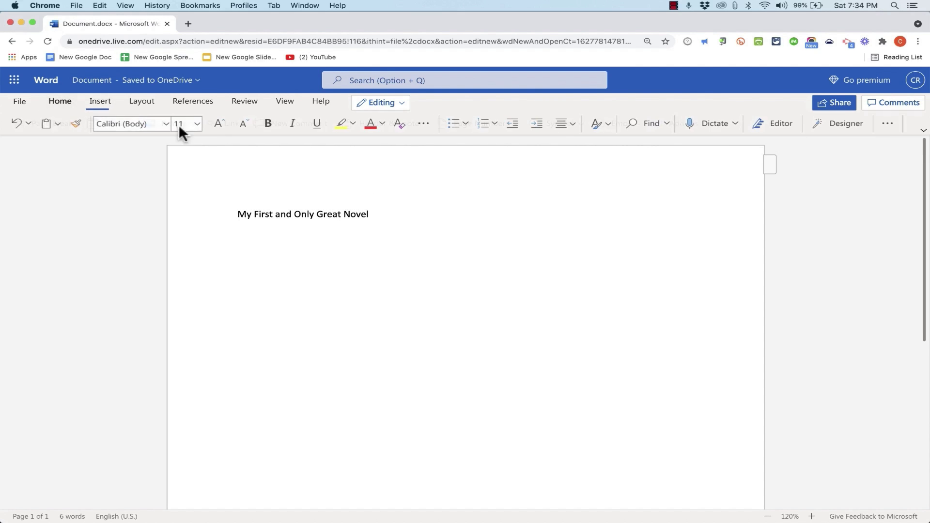
{"action": "left_click", "coordinate": [562, 122]}
{"action": "left_click", "coordinate": [584, 168]}
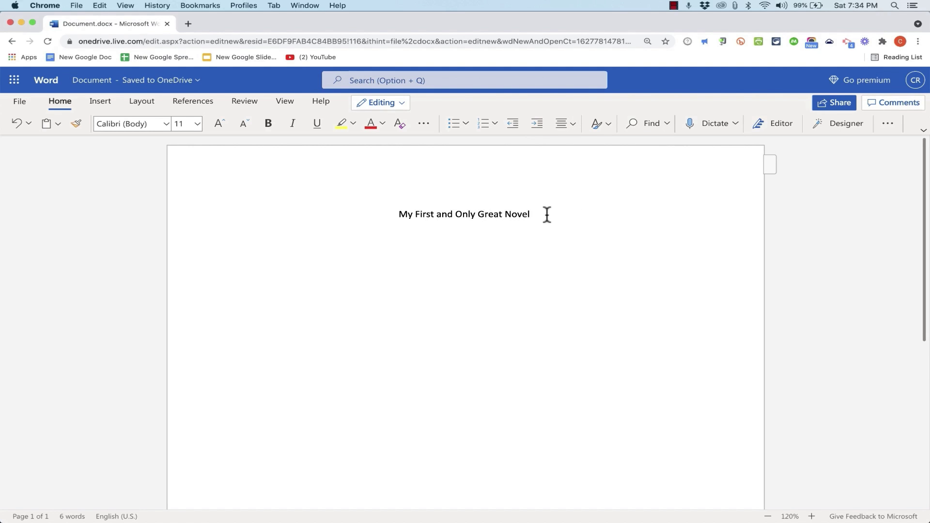
Step: Apply the Title style to the title line, keep it centred, and place the cursor after it
{"action": "left_click_drag", "start_coordinate": [544, 214], "coordinate": [361, 214]}
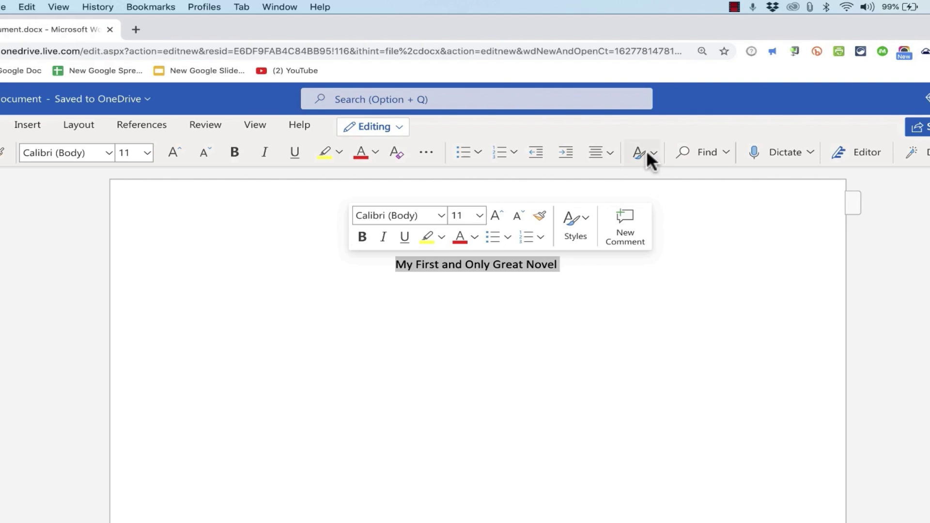
{"action": "left_click", "coordinate": [646, 150]}
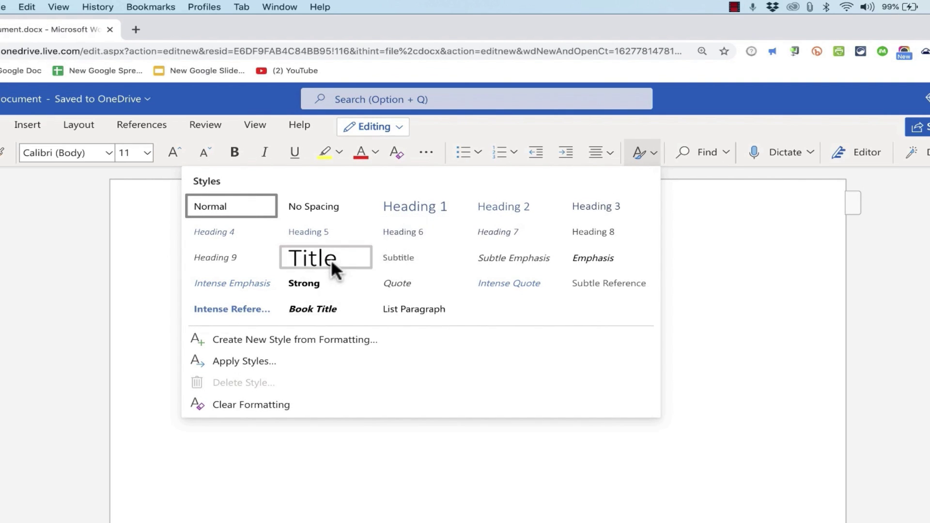
{"action": "left_click", "coordinate": [331, 260]}
{"action": "left_click", "coordinate": [596, 152]}
{"action": "left_click", "coordinate": [629, 205]}
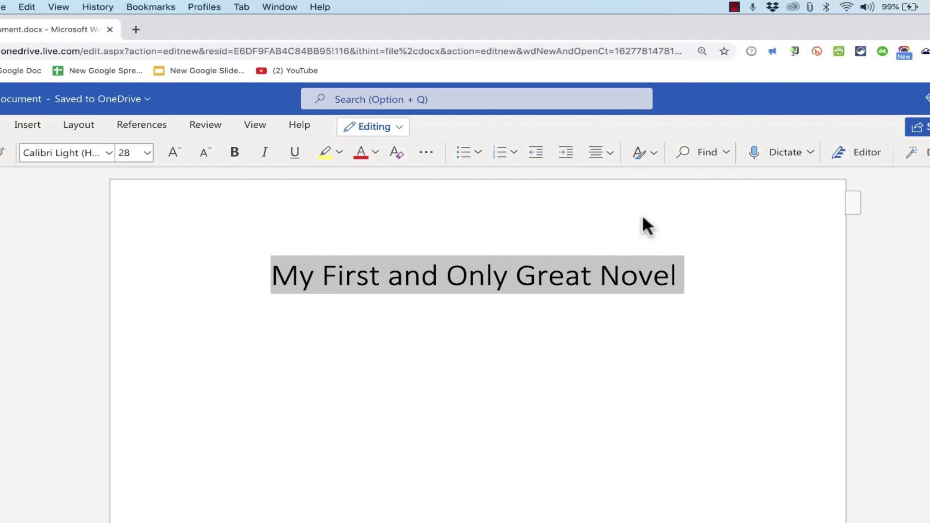
{"action": "left_click", "coordinate": [697, 272]}
Step: Add a placeholder paragraph below the title ending with a sunglasses emoji and a euro sign
{"action": "key", "text": "Return"}
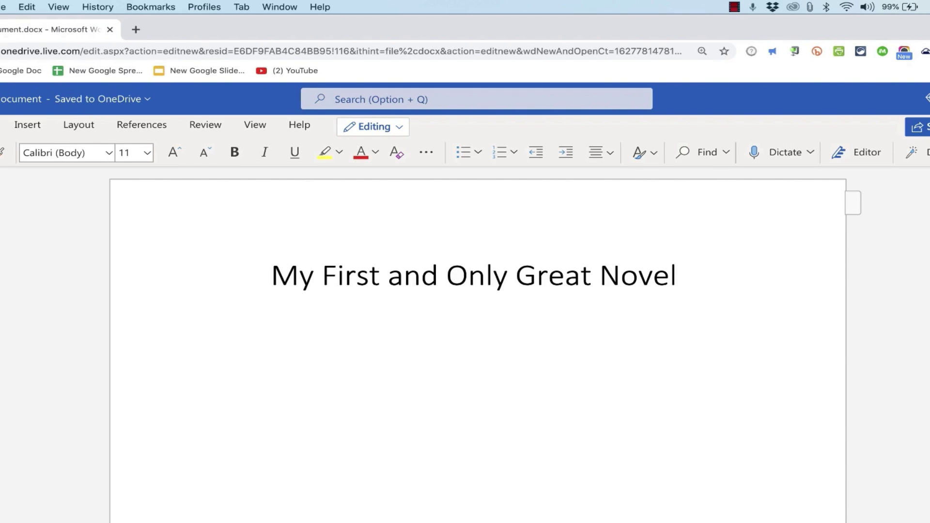
{"action": "type", "text": "Lskadjfkajskdfjka s;dfkla skdf sd ajs dfks f"}
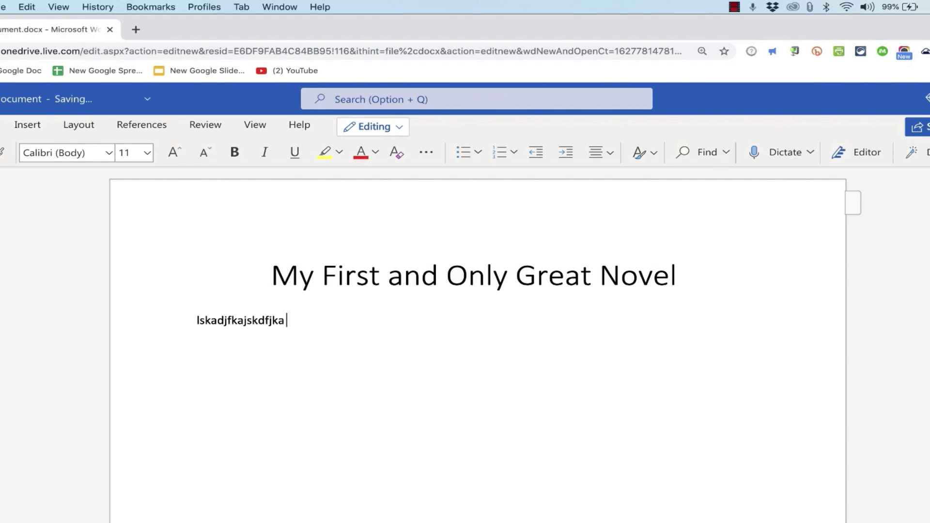
{"action": "type", "text": "laks dfkj asdf aslkdf lkas ldfkk asklfj aklsj fkljksa  saf lajskfdjlksajdflkasjdlfkjlsadf aksldkfja"}
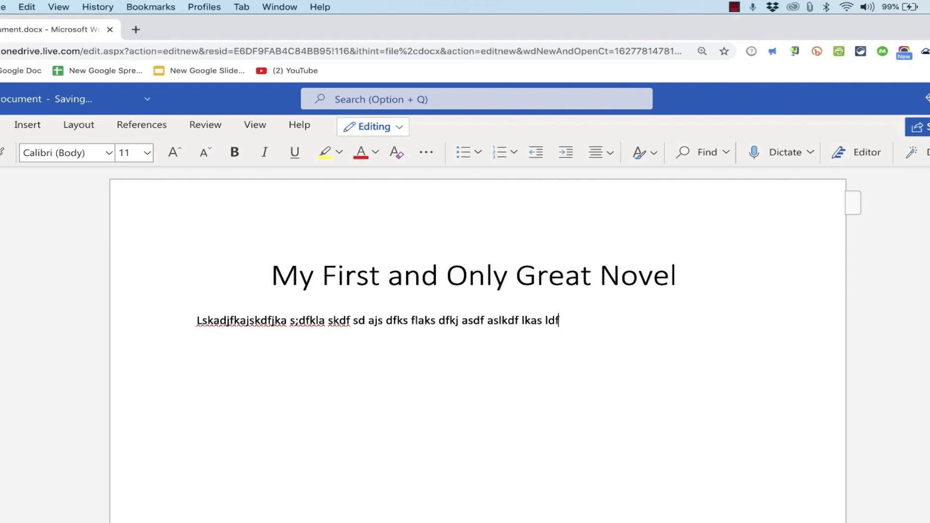
{"action": "type", "text": ";lskd fjlaskdlfaksdf"}
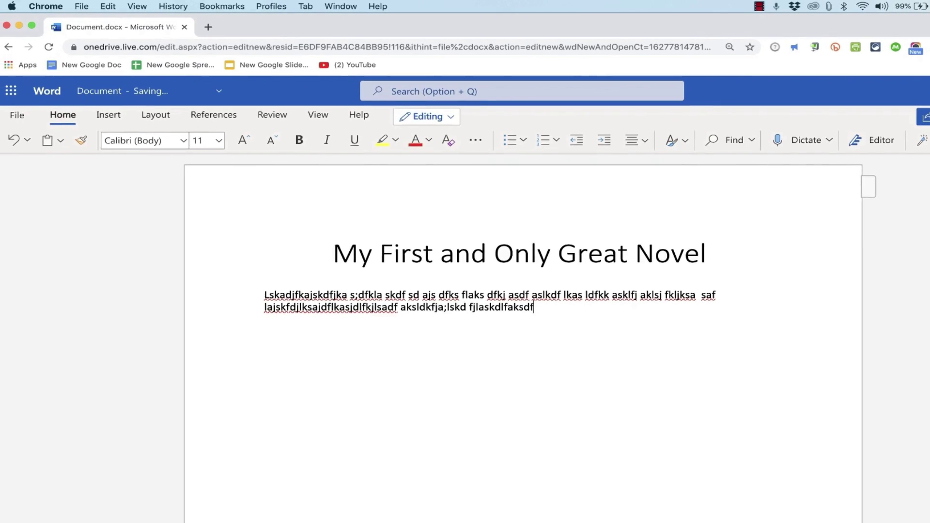
{"action": "left_click", "coordinate": [114, 116]}
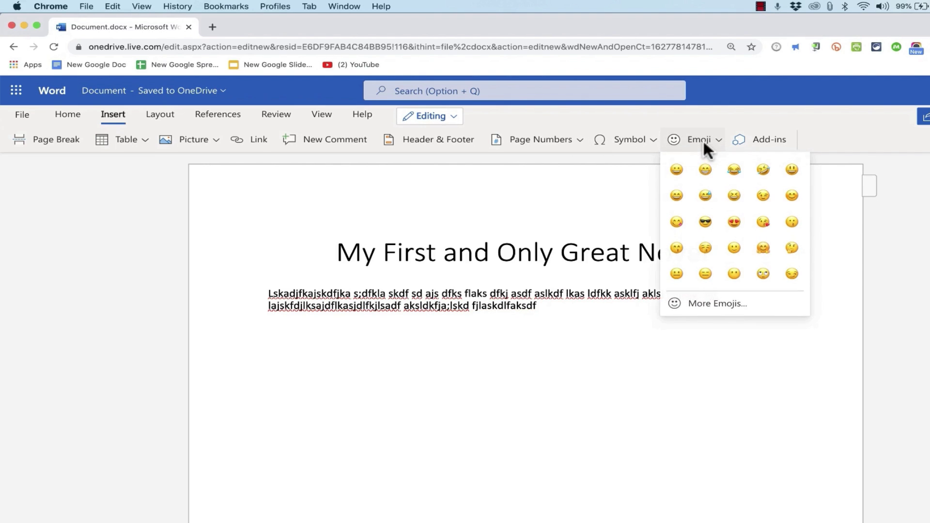
{"action": "left_click", "coordinate": [707, 219]}
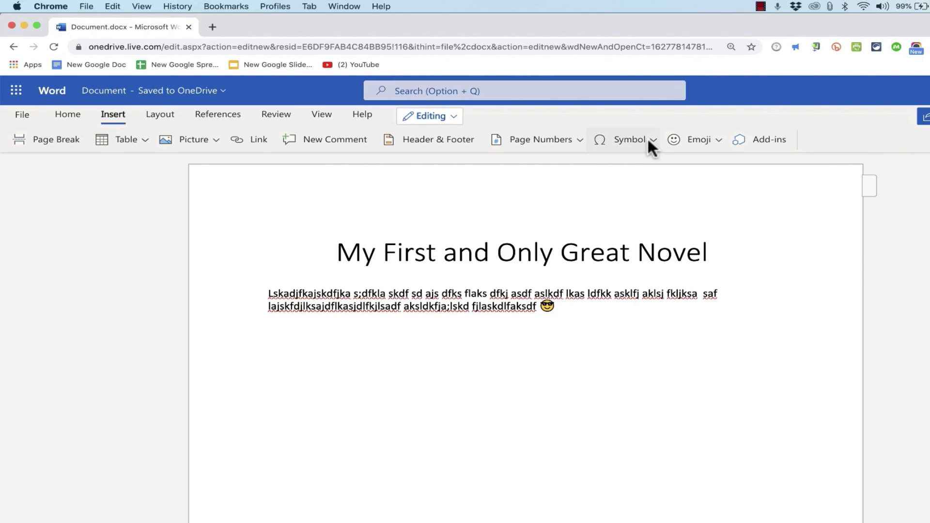
{"action": "left_click", "coordinate": [648, 140]}
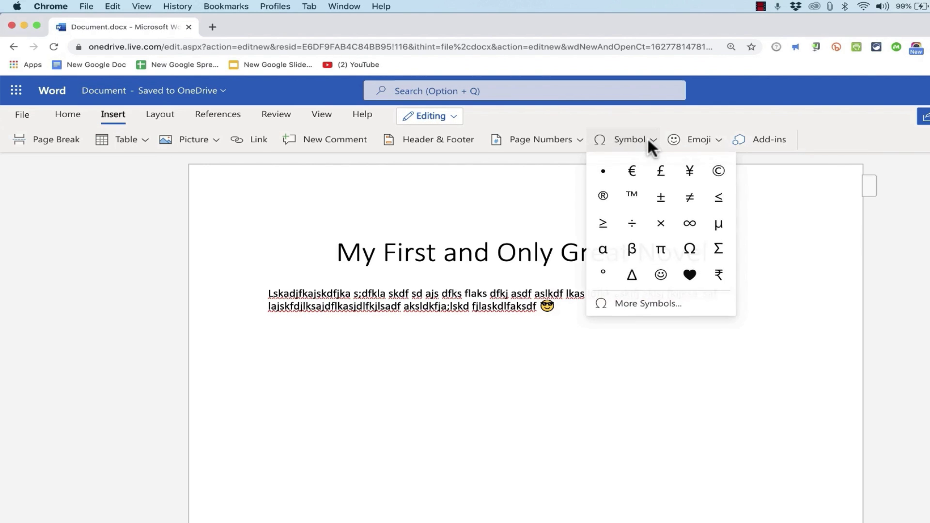
{"action": "left_click", "coordinate": [632, 172]}
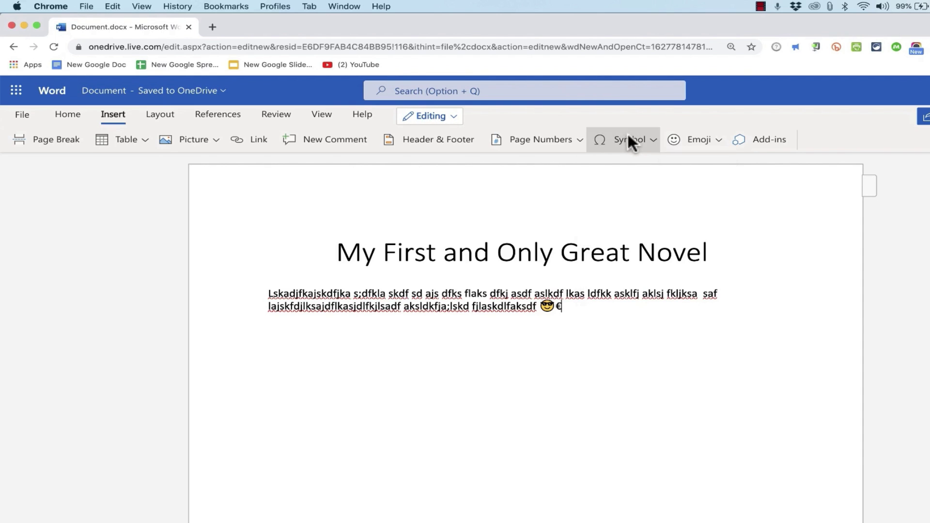
{"action": "left_click", "coordinate": [548, 139]}
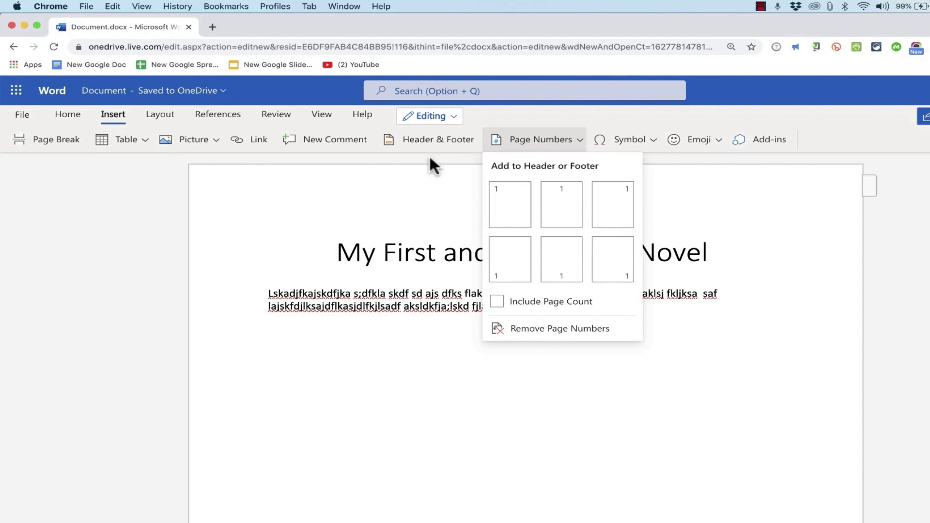
Step: Close the page number options and open then close the header and footer area
{"action": "key", "text": "Escape"}
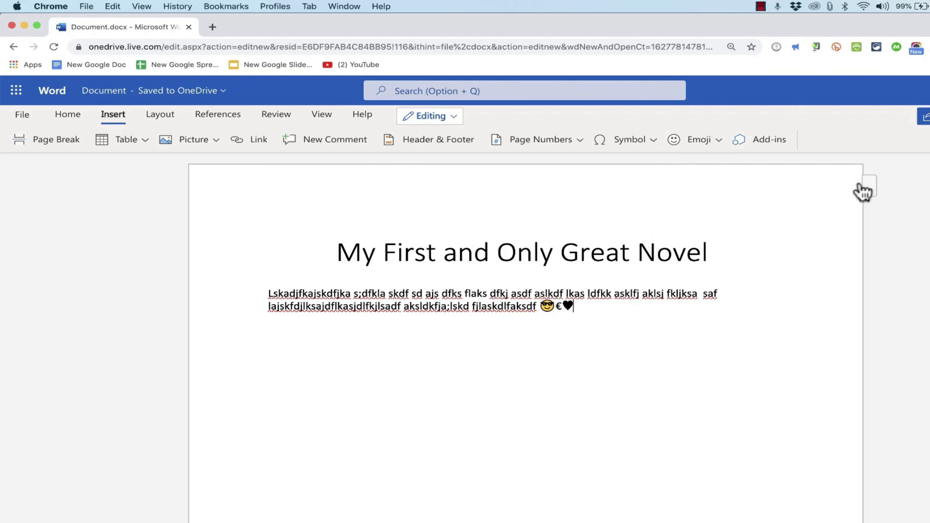
{"action": "left_click", "coordinate": [887, 193]}
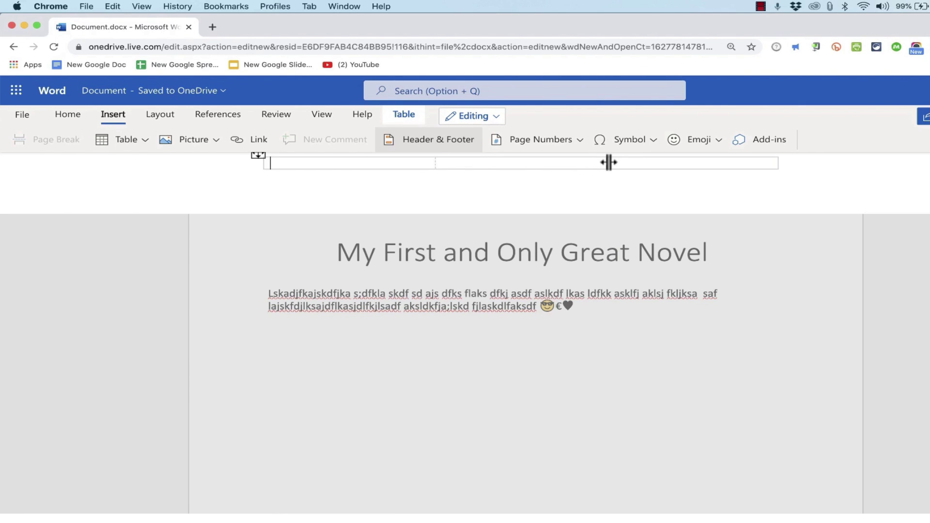
{"action": "left_click", "coordinate": [435, 139]}
{"action": "left_click", "coordinate": [436, 138]}
{"action": "left_click", "coordinate": [437, 140]}
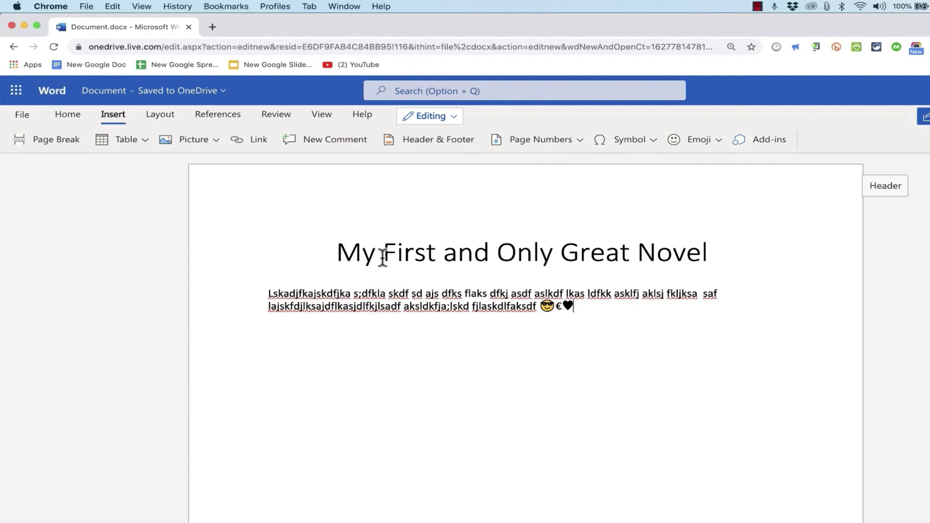
{"action": "left_click_drag", "start_coordinate": [497, 253], "coordinate": [708, 257]}
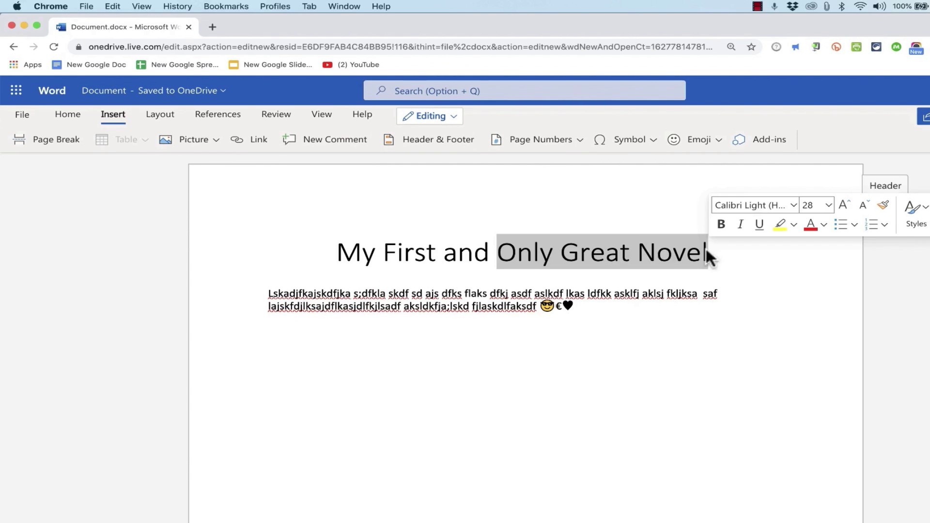
{"action": "left_click", "coordinate": [256, 137]}
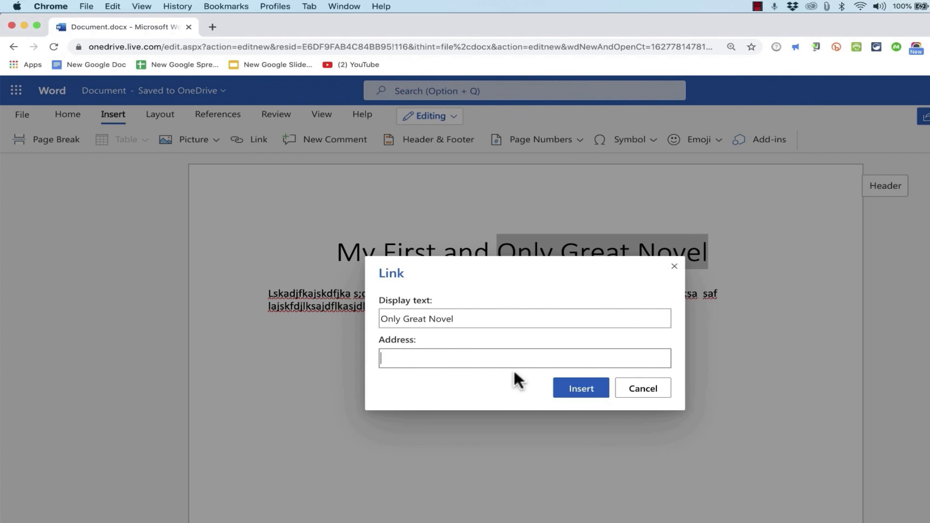
{"action": "type", "text": "www.mynovel.com"}
{"action": "left_click", "coordinate": [591, 388]}
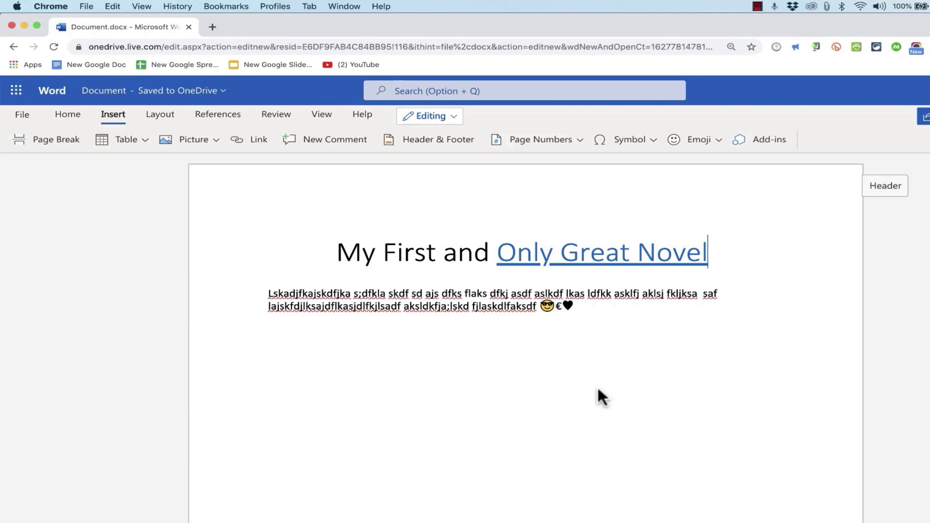
{"action": "left_click", "coordinate": [192, 138]}
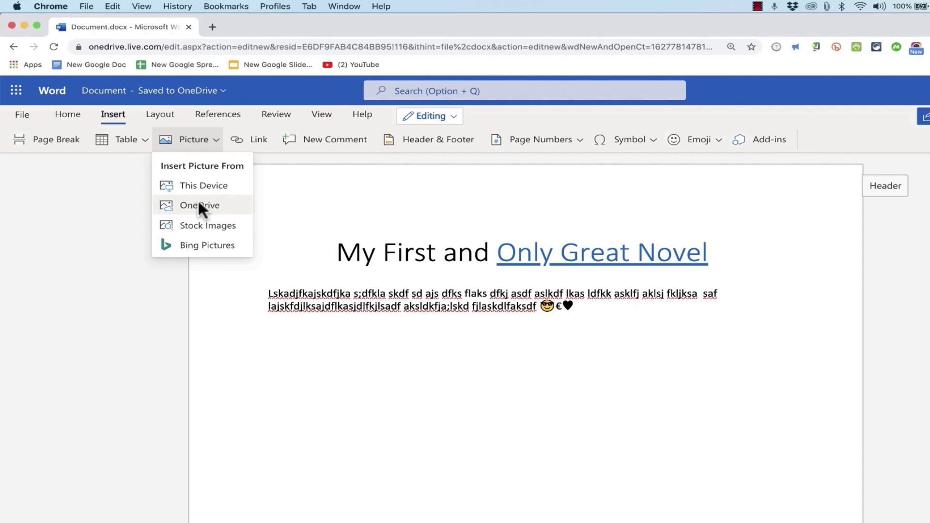
Step: Insert the Creative Commons open-book photo found by a Bing Pictures search for 'novel'
{"action": "left_click", "coordinate": [213, 246]}
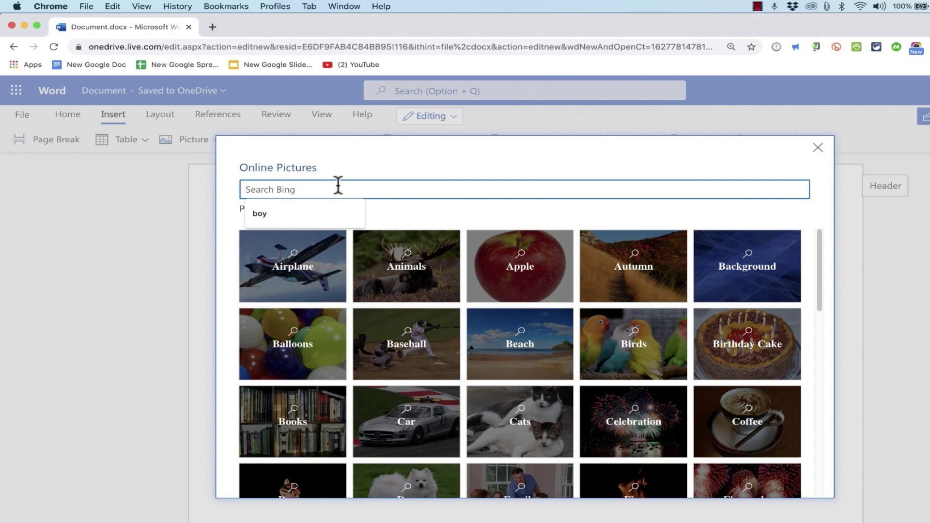
{"action": "type", "text": "novel"}
{"action": "key", "text": "Return"}
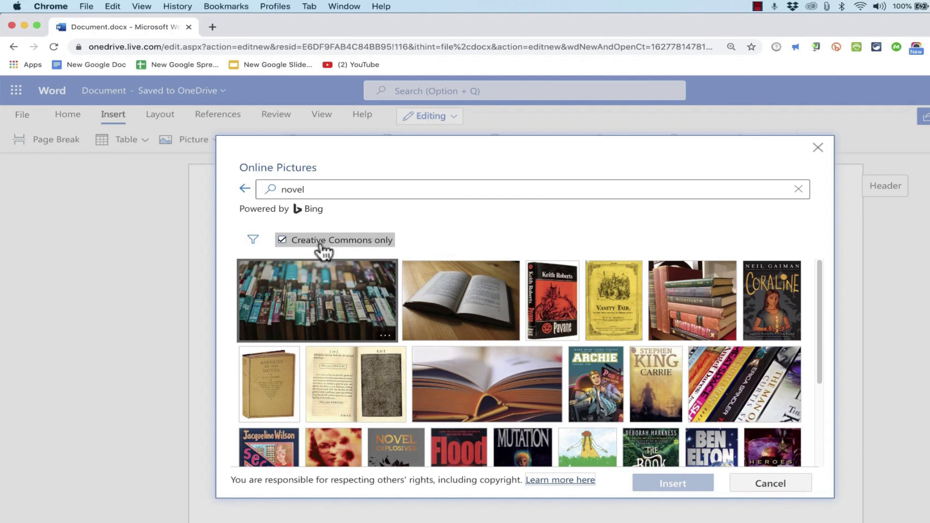
{"action": "left_click", "coordinate": [463, 311]}
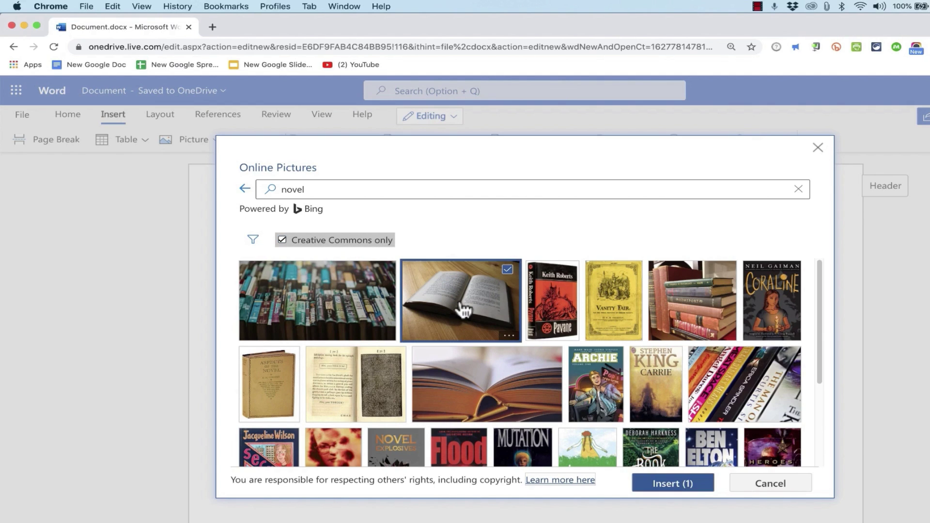
{"action": "left_click", "coordinate": [676, 488]}
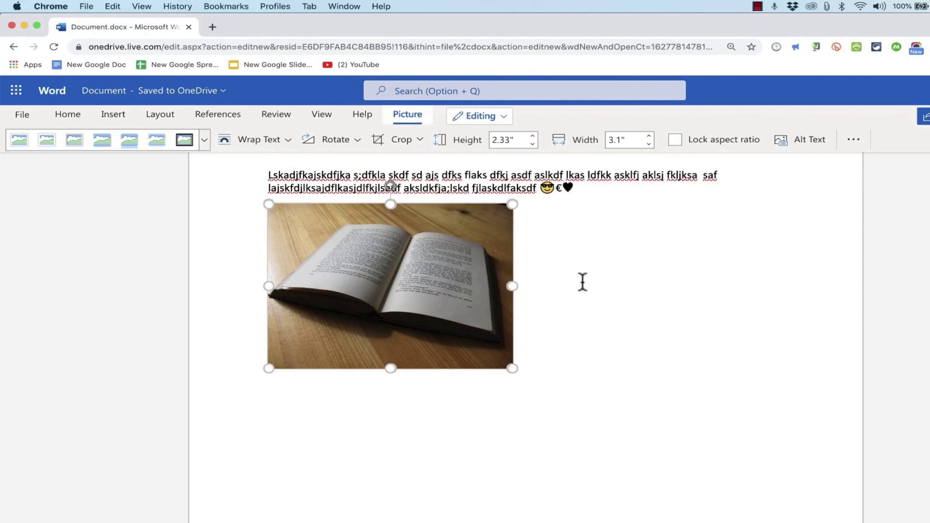
Step: Set the picture to In Front of Text and drag it below the paragraph
{"action": "left_click_drag", "start_coordinate": [445, 378], "coordinate": [518, 293]}
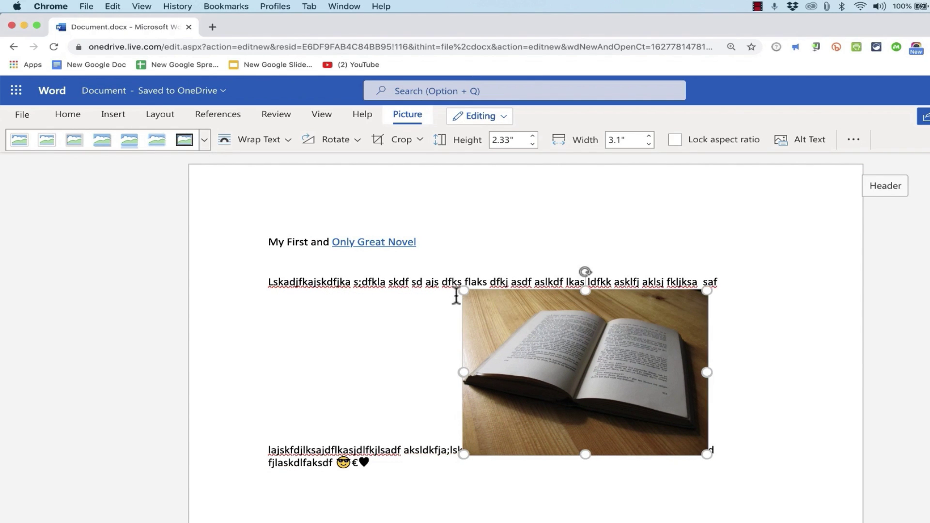
{"action": "left_click_drag", "start_coordinate": [493, 295], "coordinate": [469, 435]}
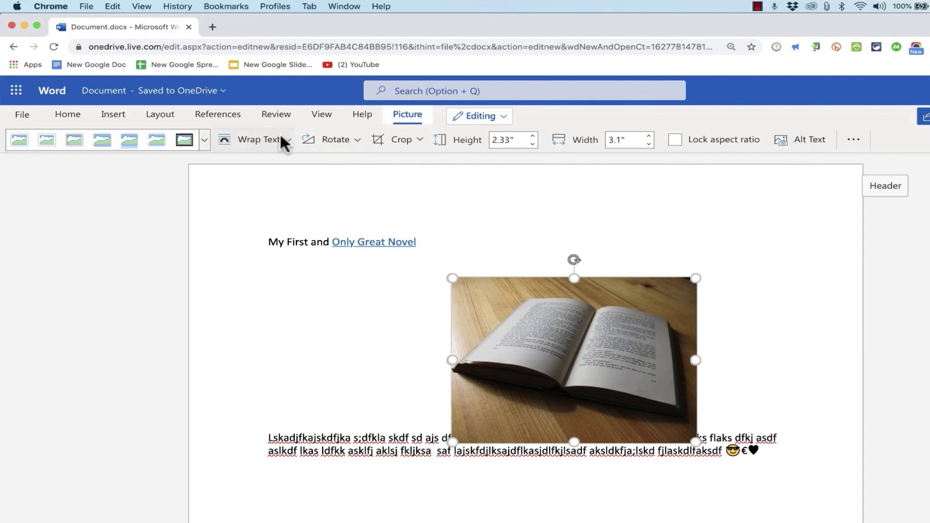
{"action": "left_click", "coordinate": [246, 138]}
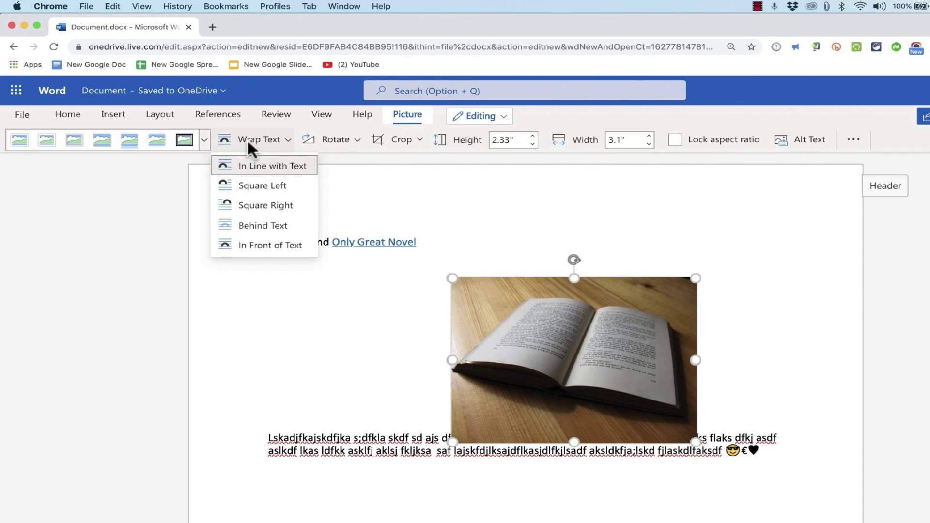
{"action": "left_click", "coordinate": [268, 246]}
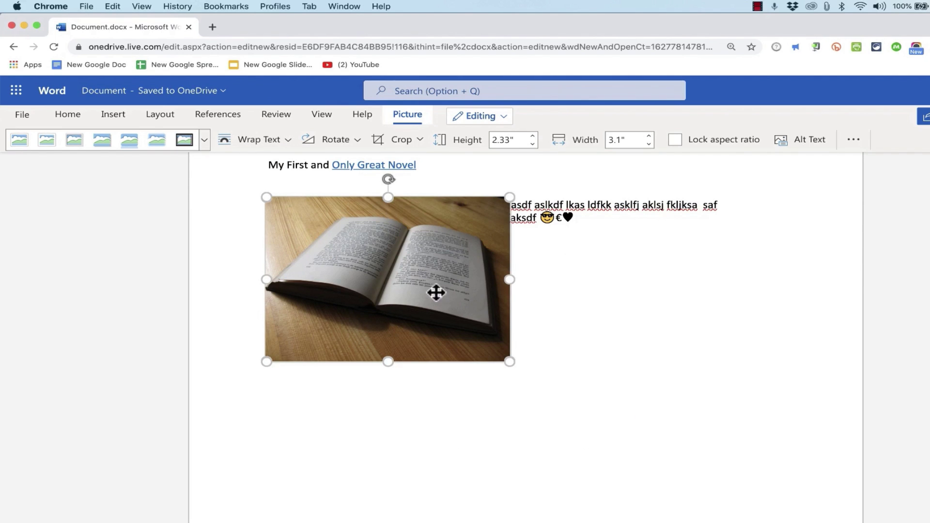
{"action": "left_click_drag", "start_coordinate": [437, 293], "coordinate": [500, 376]}
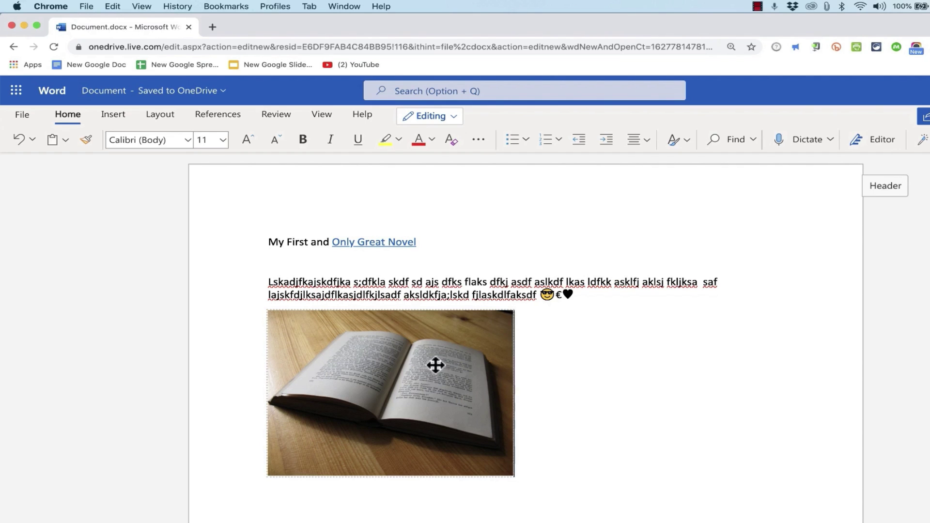
Step: Show the Insert tab and scroll through the document
{"action": "left_click", "coordinate": [113, 115]}
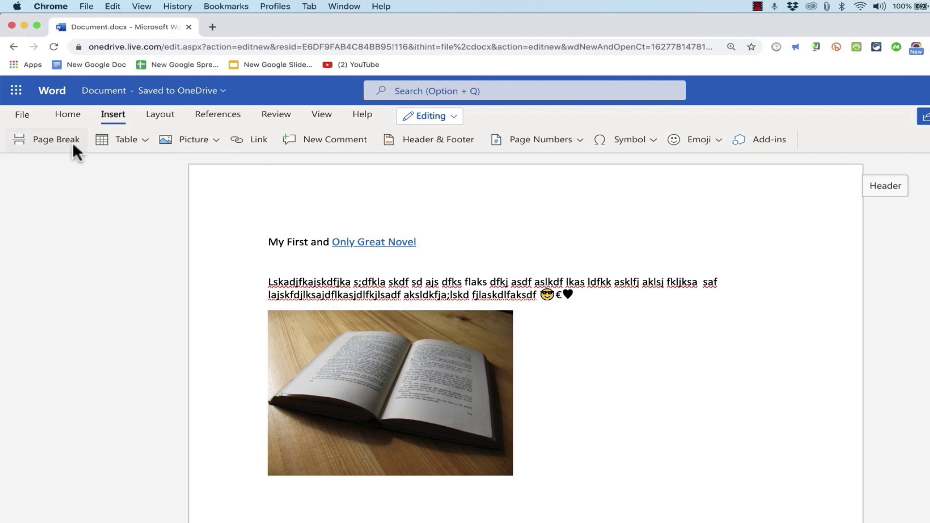
{"action": "scroll", "coordinate": [484, 380], "scroll_direction": "down", "scroll_amount": 3}
{"action": "scroll", "coordinate": [484, 380], "scroll_direction": "up", "scroll_amount": 3}
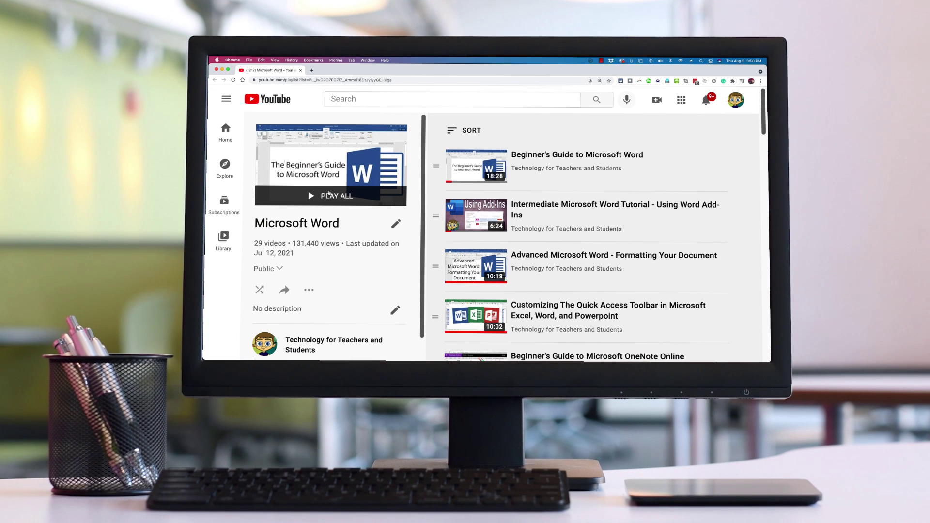
Step: Play all videos in the Microsoft Word playlist, starting with Beginner's Guide to Microsoft Word
{"action": "left_click", "coordinate": [345, 198]}
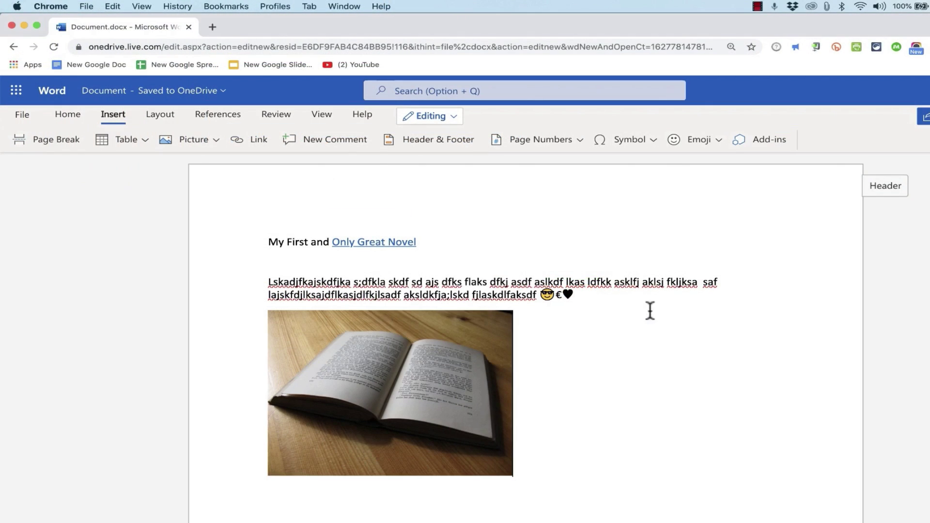
Step: Open the Editor proofing pane from the Review tab, then start sharing the document with a recipient
{"action": "left_click", "coordinate": [283, 115]}
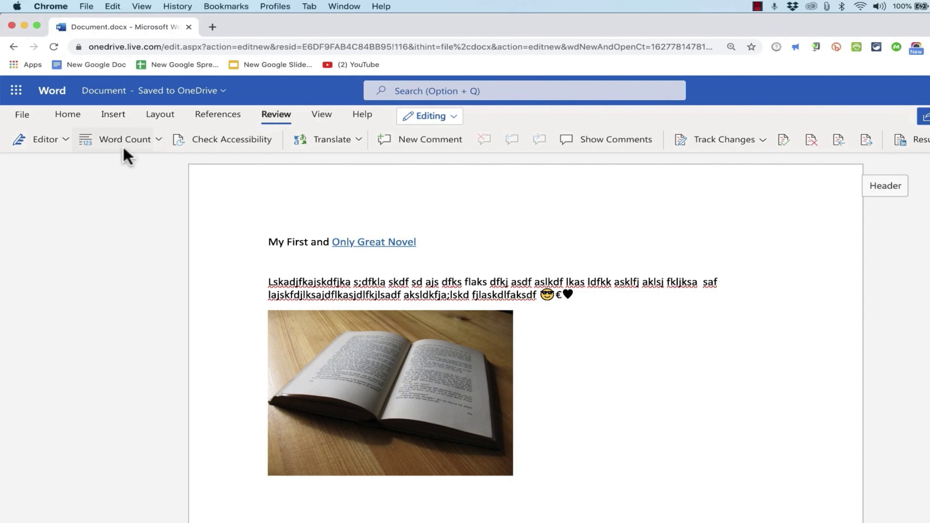
{"action": "left_click", "coordinate": [65, 139]}
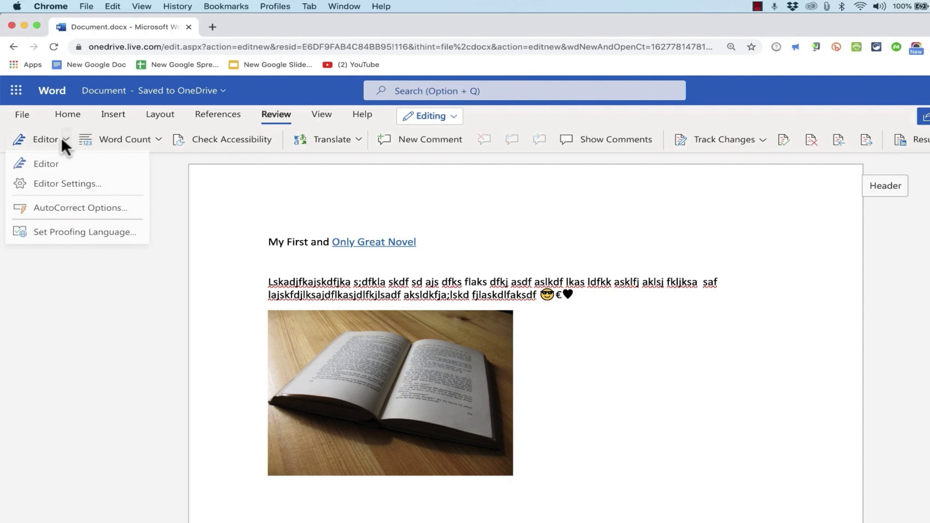
{"action": "left_click", "coordinate": [45, 163]}
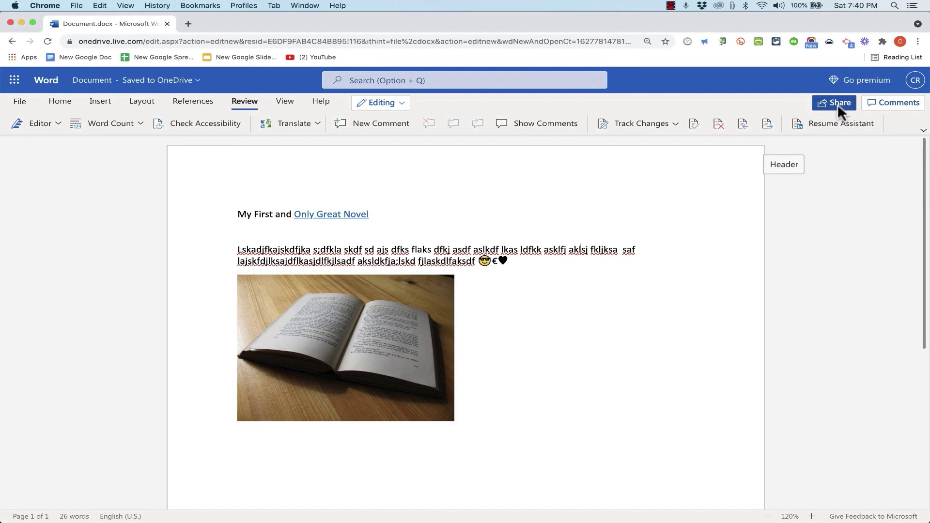
{"action": "left_click", "coordinate": [838, 103]}
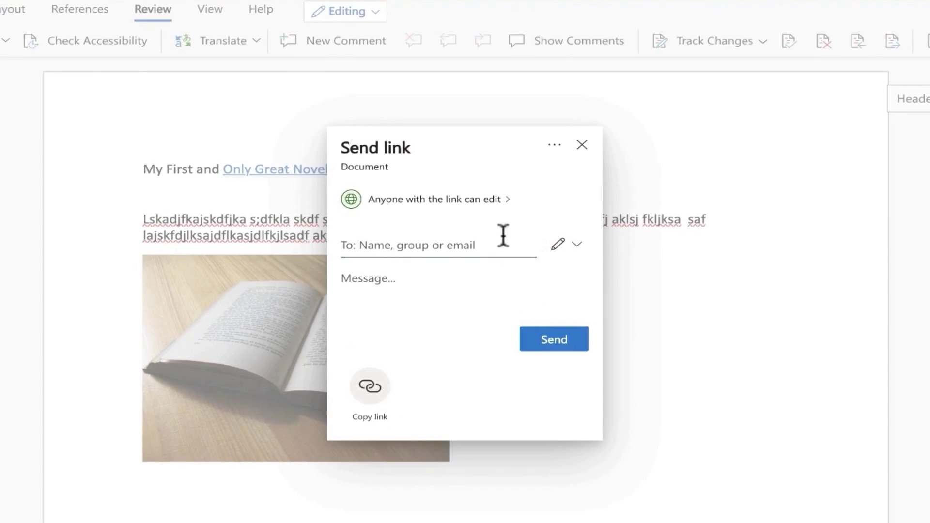
{"action": "left_click", "coordinate": [389, 245]}
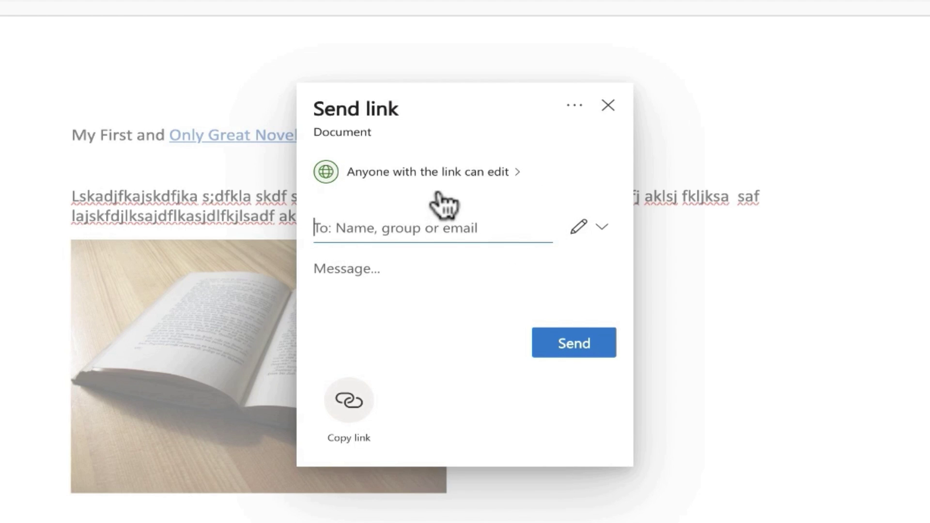
Step: Change the sharing link to view-only by turning off Allow editing
{"action": "left_click", "coordinate": [517, 173]}
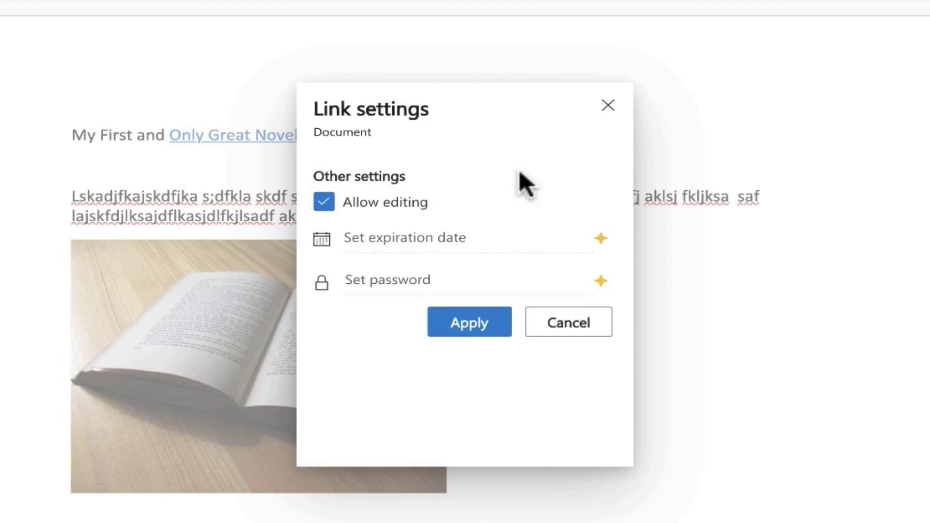
{"action": "left_click", "coordinate": [326, 204]}
{"action": "left_click", "coordinate": [468, 323]}
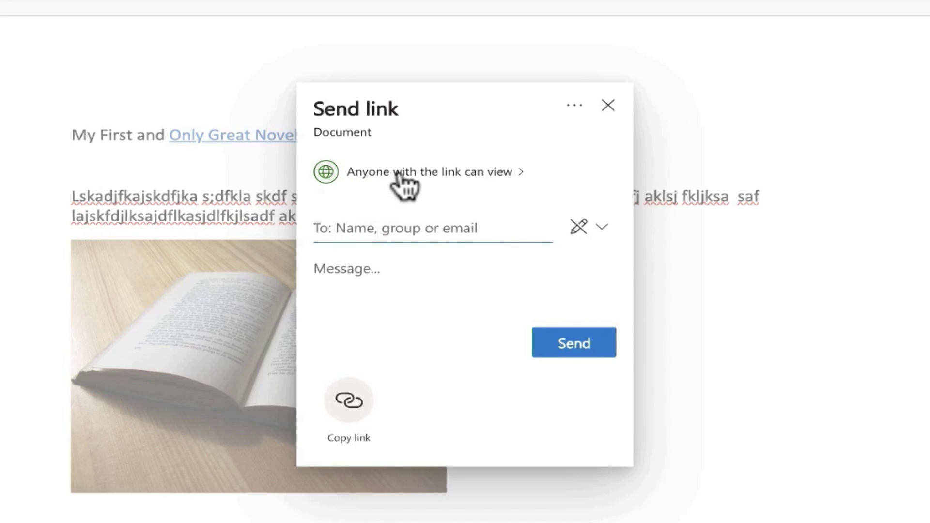
Step: Copy the view-only link and close the sharing dialog
{"action": "left_click", "coordinate": [348, 411]}
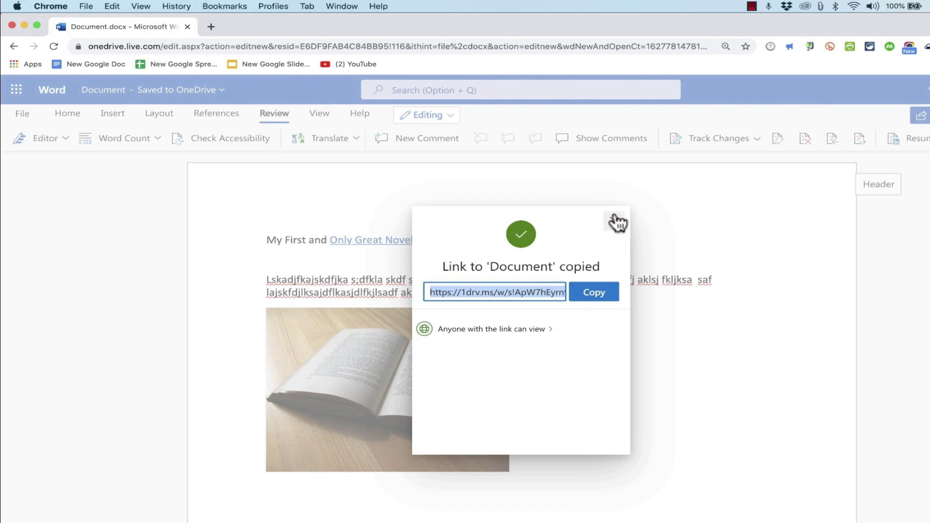
{"action": "left_click", "coordinate": [616, 222]}
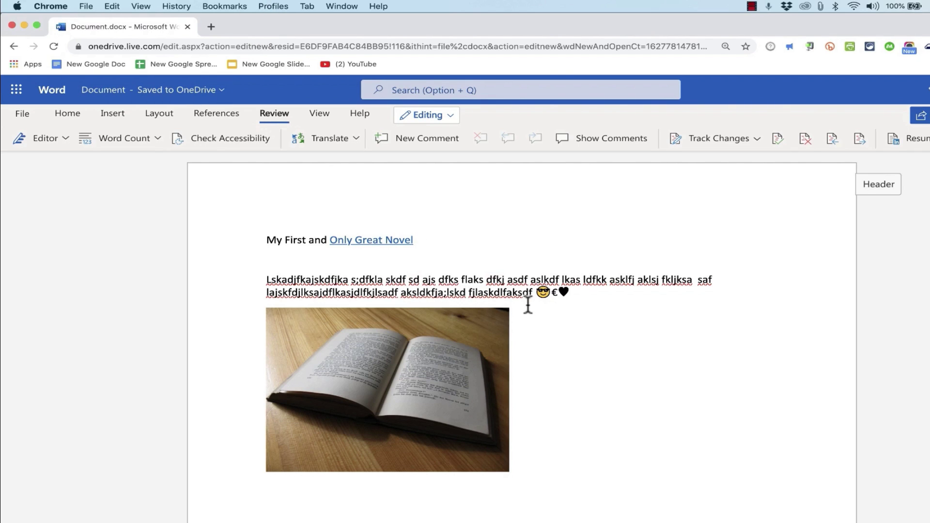
{"action": "key", "text": "Up"}
Step: Download a copy of the document as Document.docx from File > Save as
{"action": "left_click", "coordinate": [26, 113]}
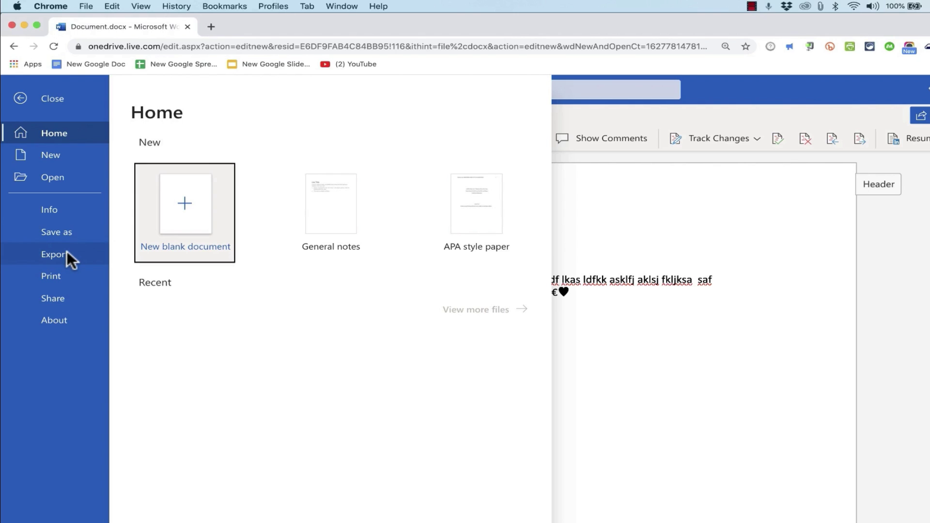
{"action": "left_click", "coordinate": [66, 237]}
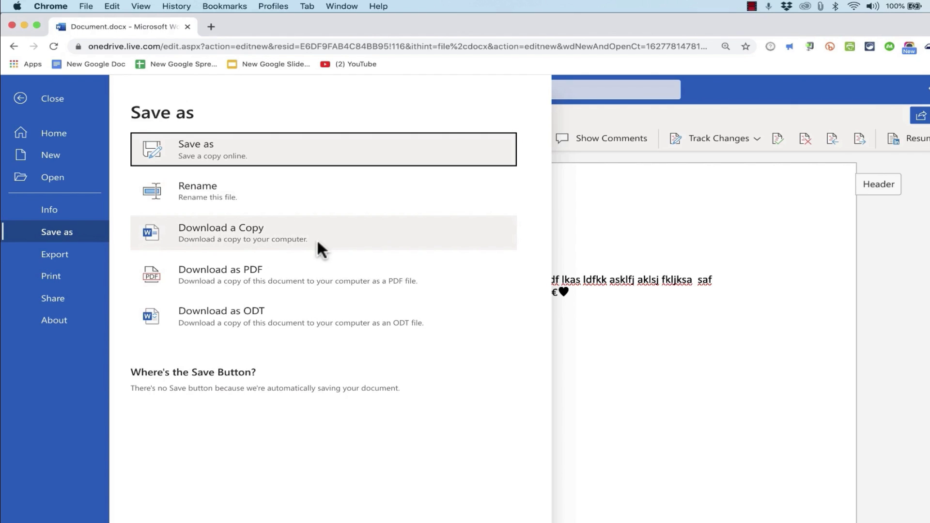
{"action": "left_click", "coordinate": [301, 235]}
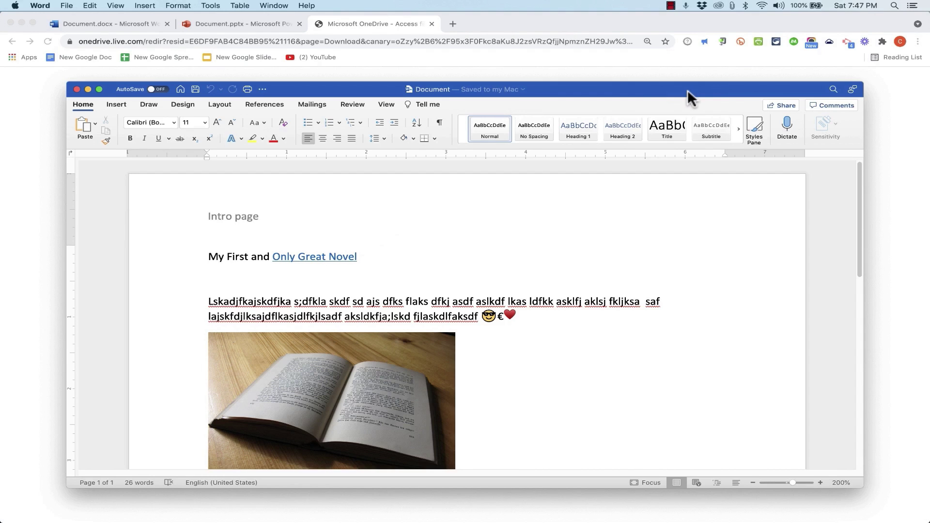
Step: Enlarge the desktop Word window to full screen height and both side edges
{"action": "double_click", "coordinate": [688, 89]}
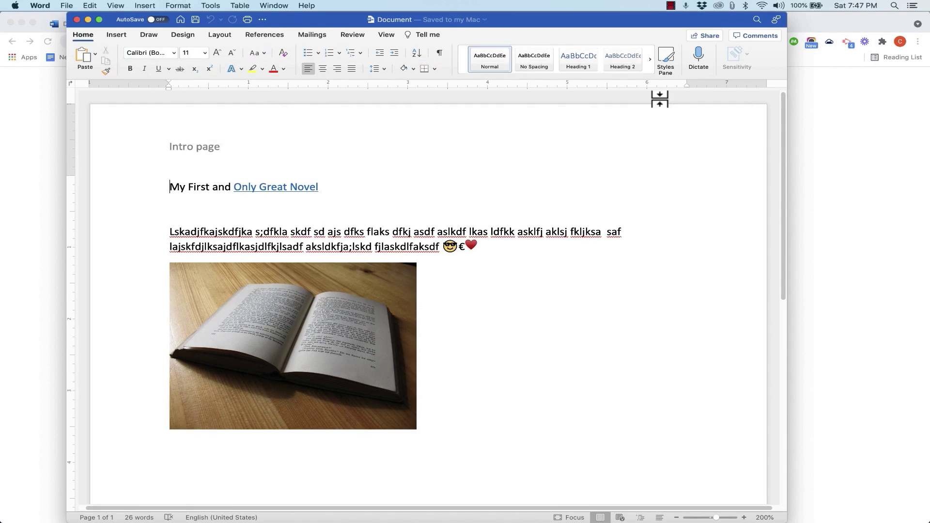
{"action": "double_click", "coordinate": [783, 16]}
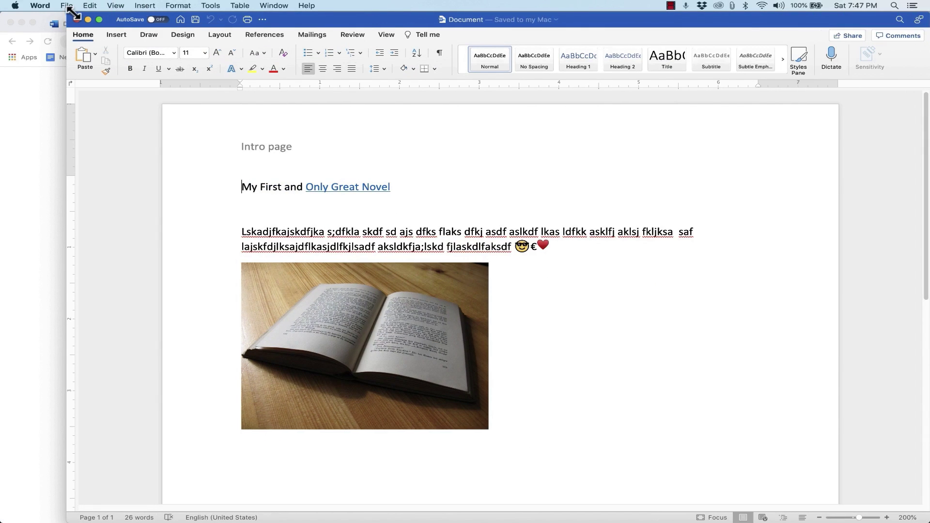
{"action": "double_click", "coordinate": [73, 13]}
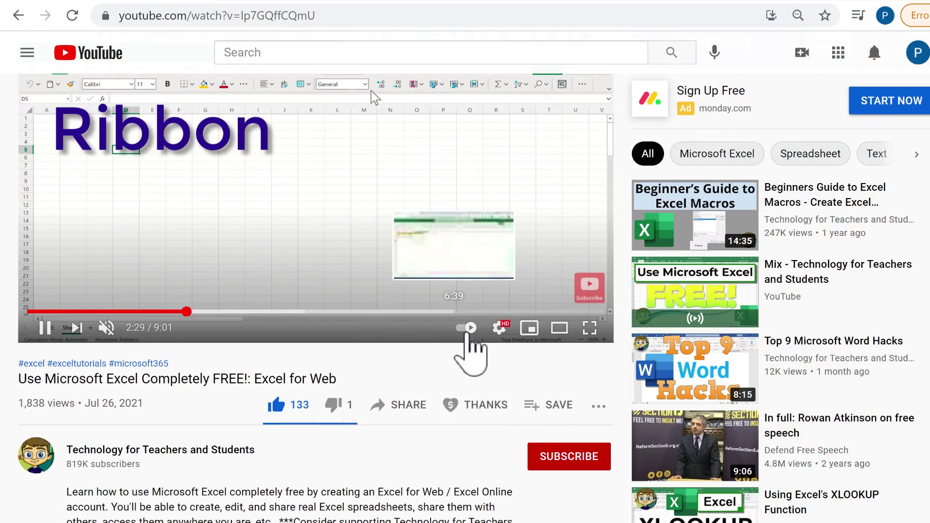
Step: Open the channel's Super Thanks tipping window under the video
{"action": "left_click", "coordinate": [495, 410]}
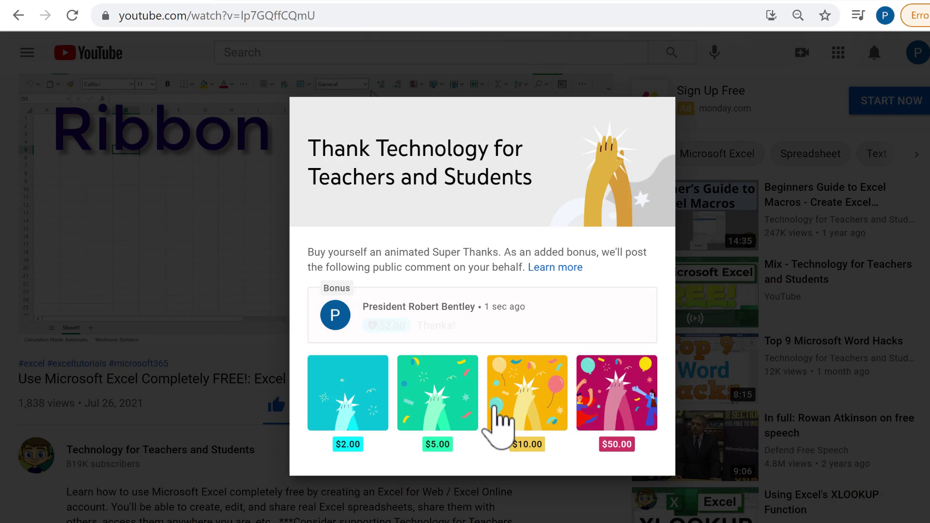